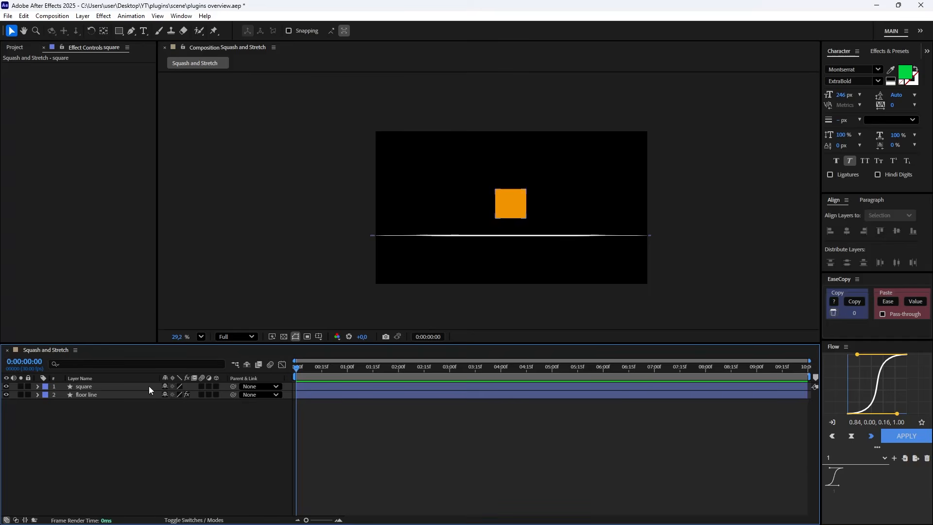
click(95, 395)
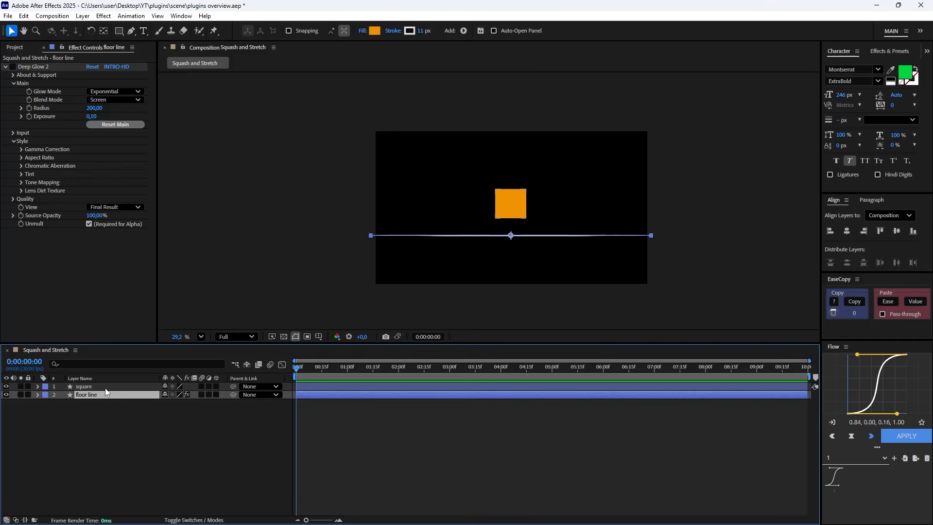
click(92, 386)
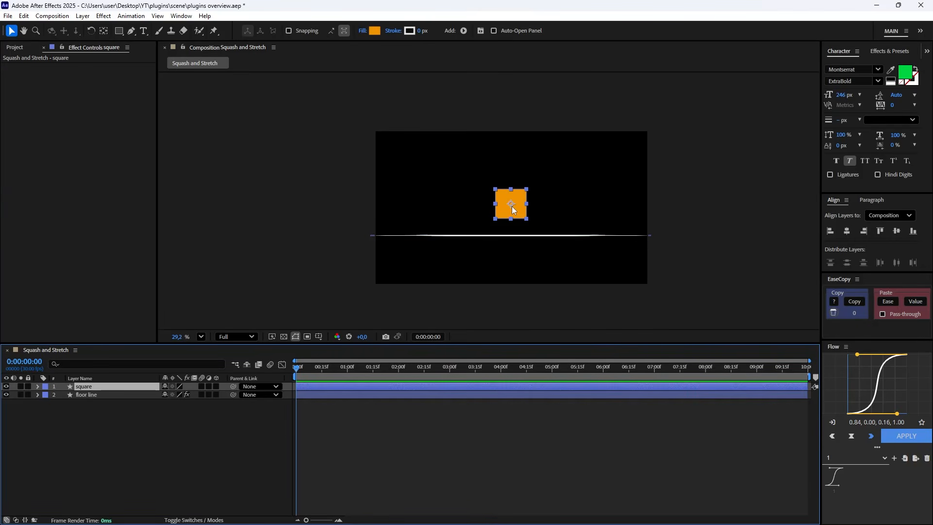
click(221, 414)
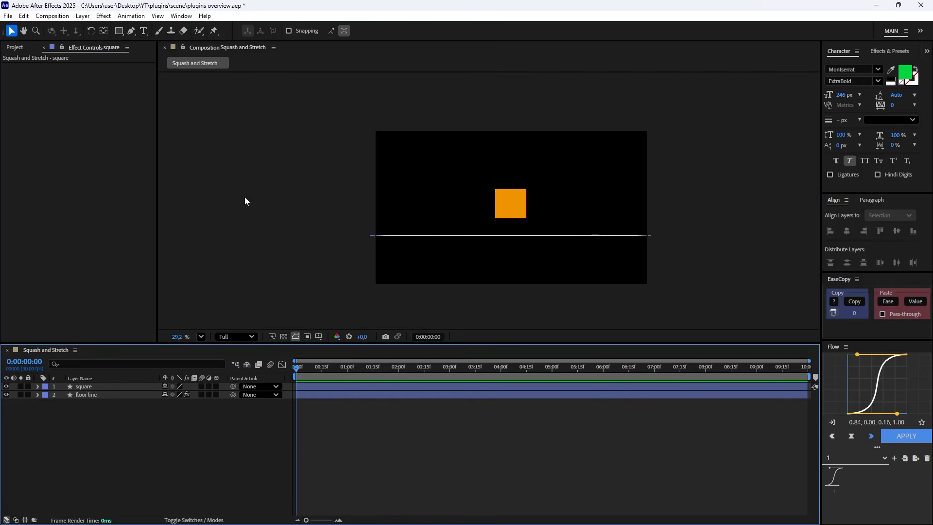
Open the Squash and Stretch Pro extension and move its window clear of the orange square.
click(174, 16)
mouse_move(340, 58)
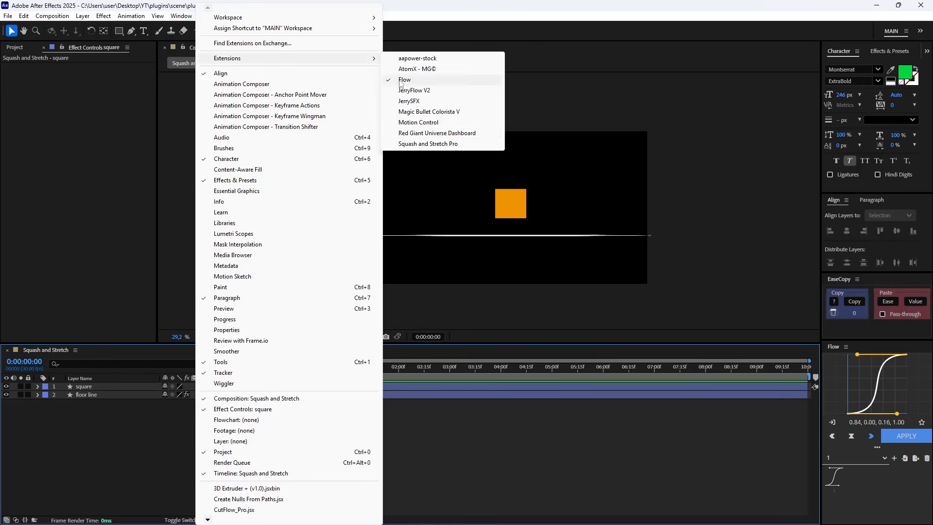
click(423, 144)
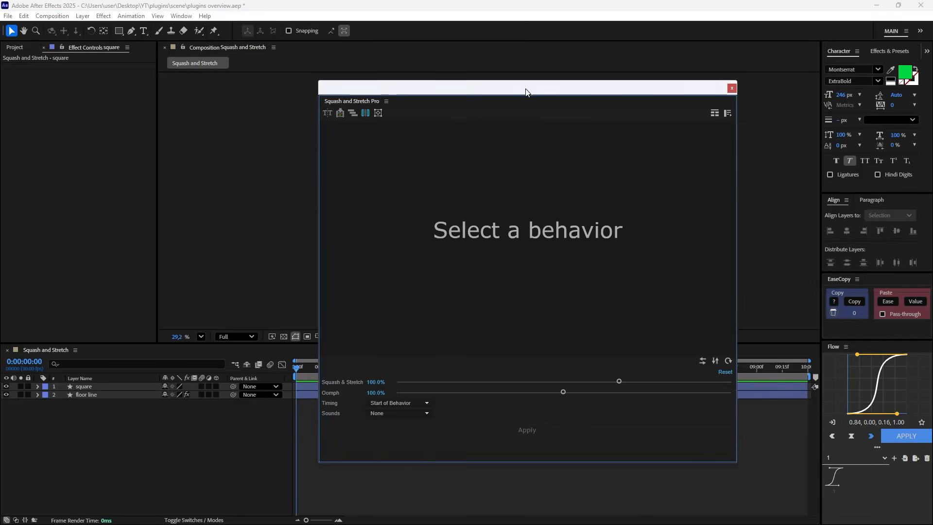
drag(571, 92, 209, 78)
Choose the Drop behavior from the In bounces of the Squash and Stretch gallery.
click(205, 218)
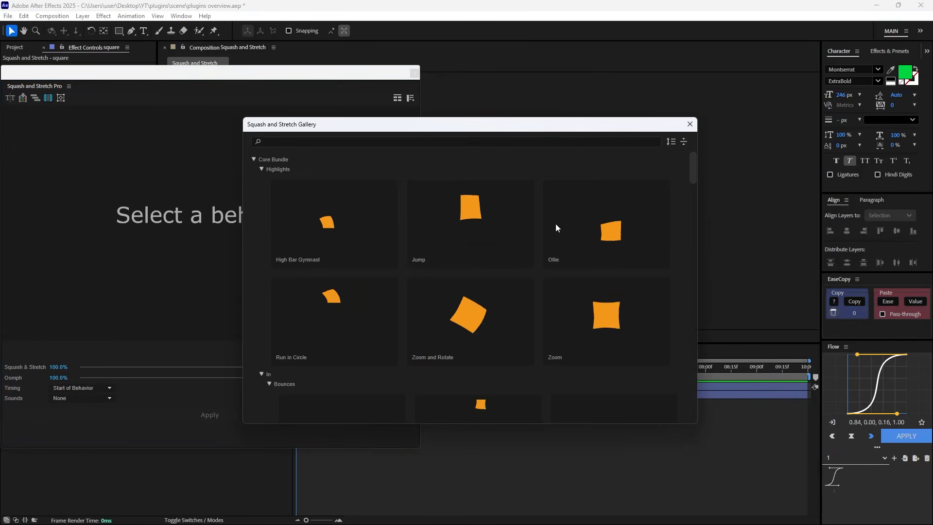
scroll(605, 260, down, 2)
scroll(606, 263, down, 2)
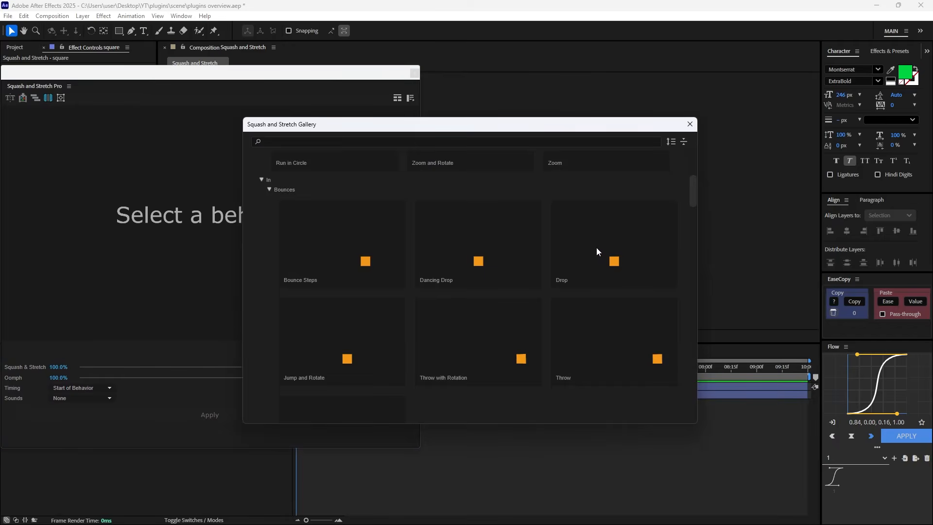
click(602, 258)
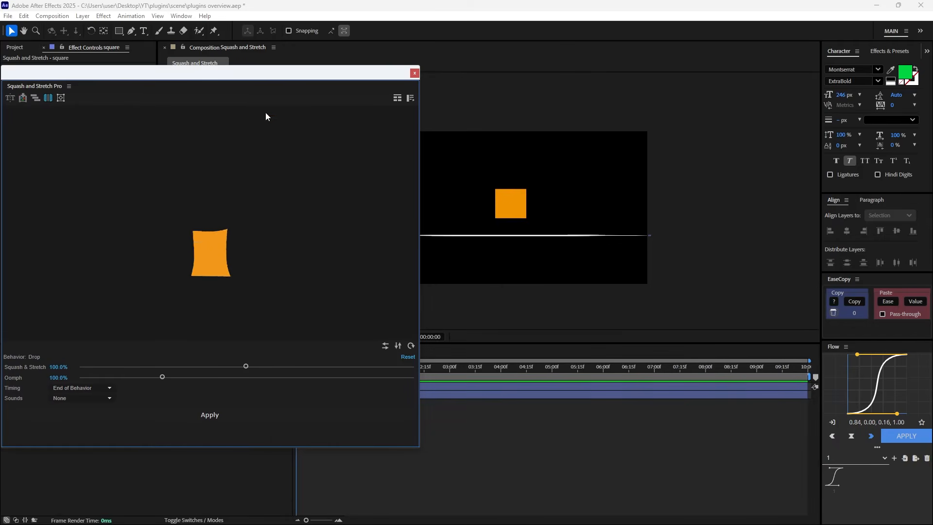
Move the orange square straight down so its bottom edge rests on the floor line.
mouse_move(255, 80)
mouse_down()
mouse_move(309, 83)
mouse_move(259, 81)
mouse_up()
scroll(510, 207, up, 4)
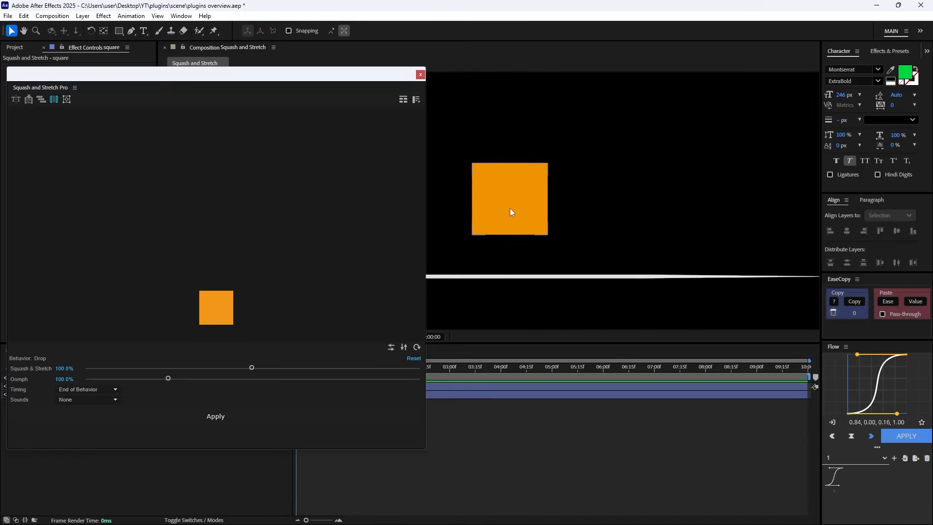
click(509, 206)
drag(509, 233, 504, 261)
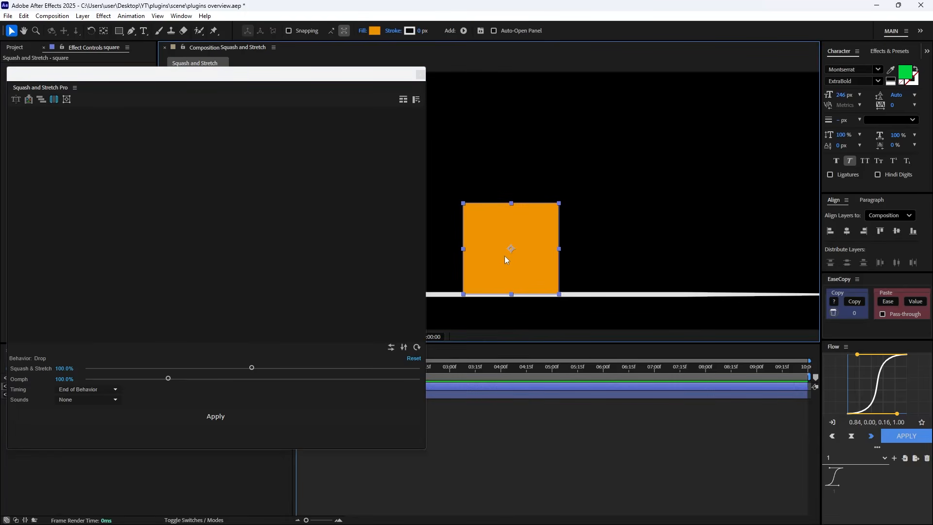
scroll(504, 256, down, 4)
At 0:00:01:15, fit the work area to the behavior duration and apply Drop to the square layer, accepting precomposition.
drag(365, 78, 844, 89)
drag(325, 368, 372, 367)
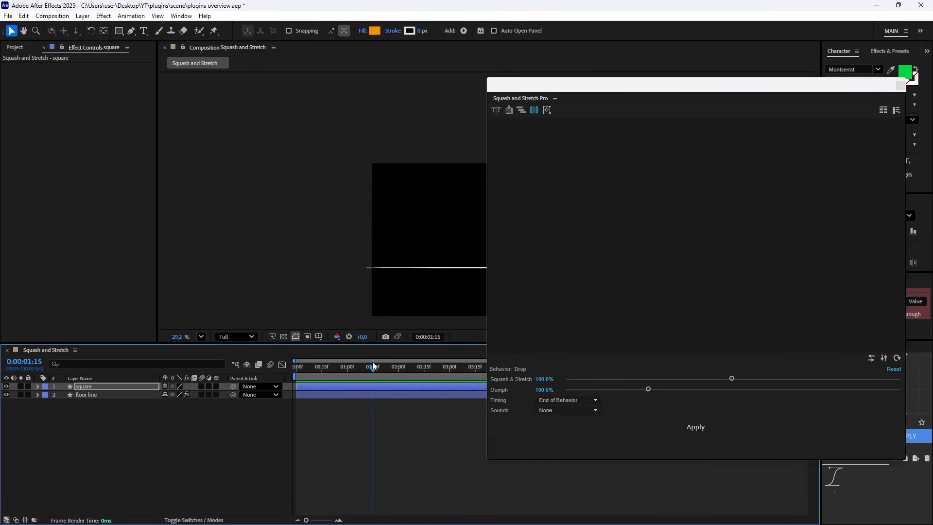
click(534, 108)
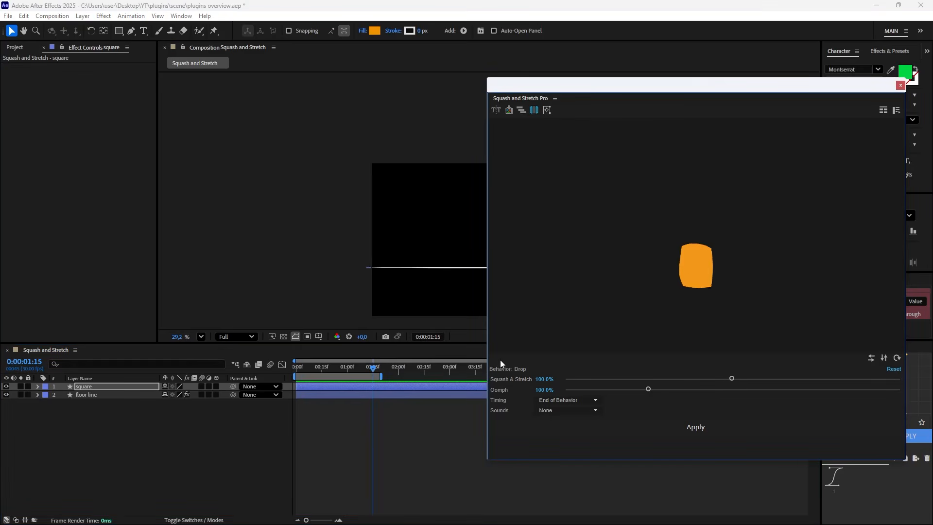
click(695, 427)
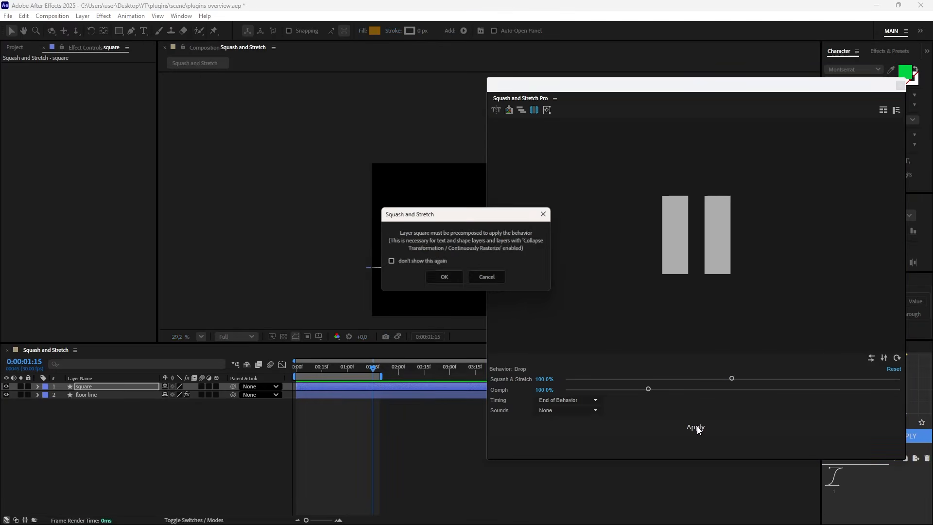
click(446, 279)
Close the Squash and Stretch Pro window, preview the drop from the start and extend the work area to the composition's end.
click(899, 87)
drag(369, 367, 304, 362)
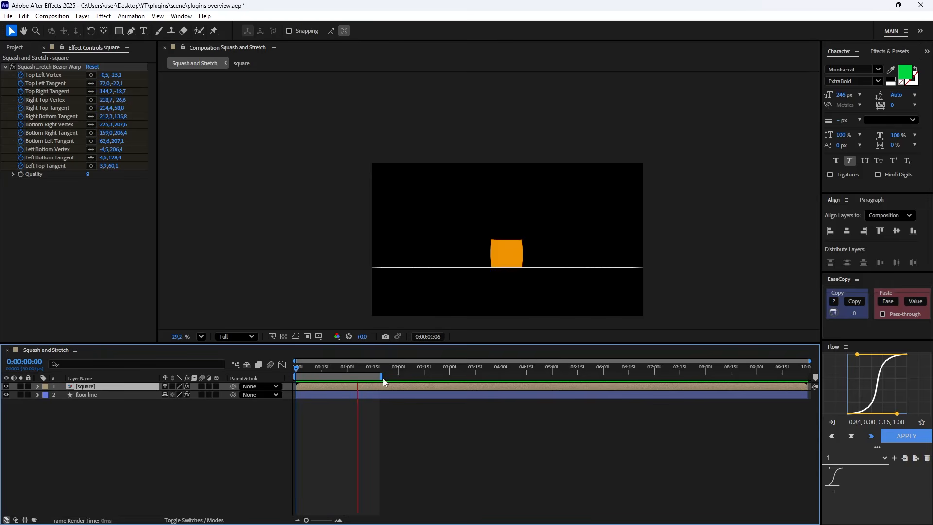
drag(381, 376, 802, 377)
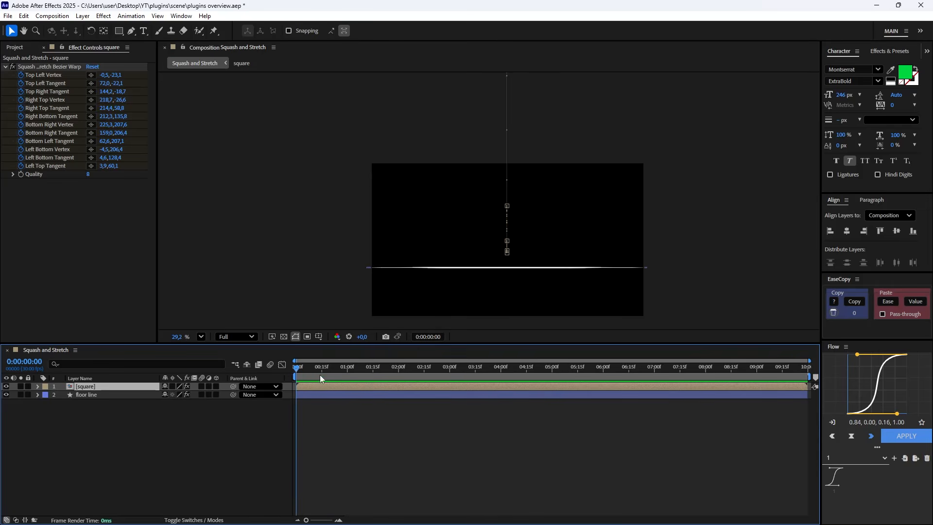
key(u)
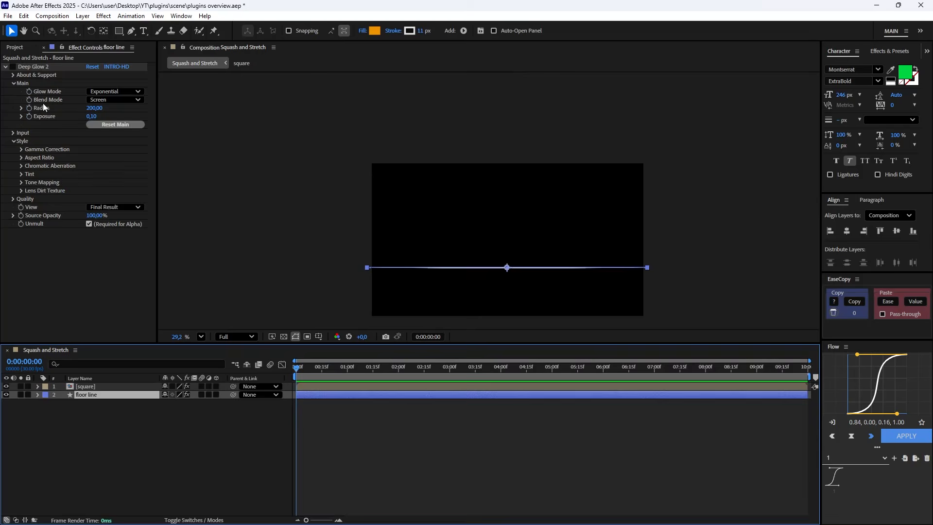
Enable Deep Glow 2 on the floor line layer and paste the same effect onto the square precomp.
click(13, 67)
click(103, 387)
key(ctrl+v)
Turn on motion blur for both layers and the composition, and preview the glowing drop animation.
drag(201, 395, 201, 387)
click(272, 421)
key(space)
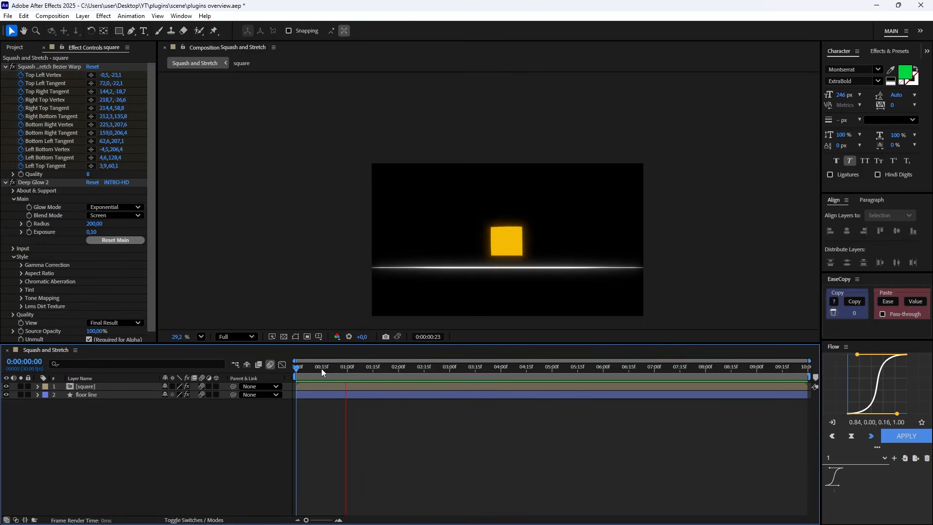
click(298, 368)
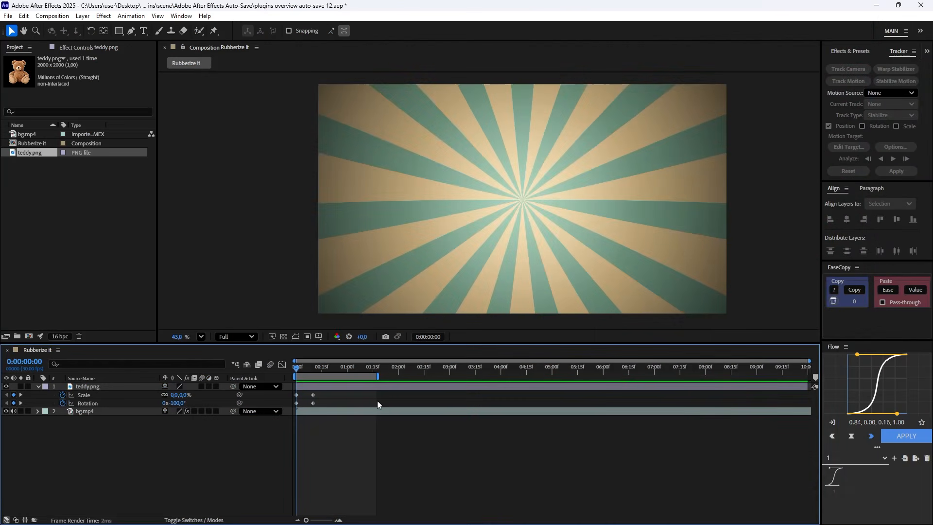
Preview the teddy's scale and rotation animation and place the playhead on its end keyframes at 0:00:00:10.
key(space)
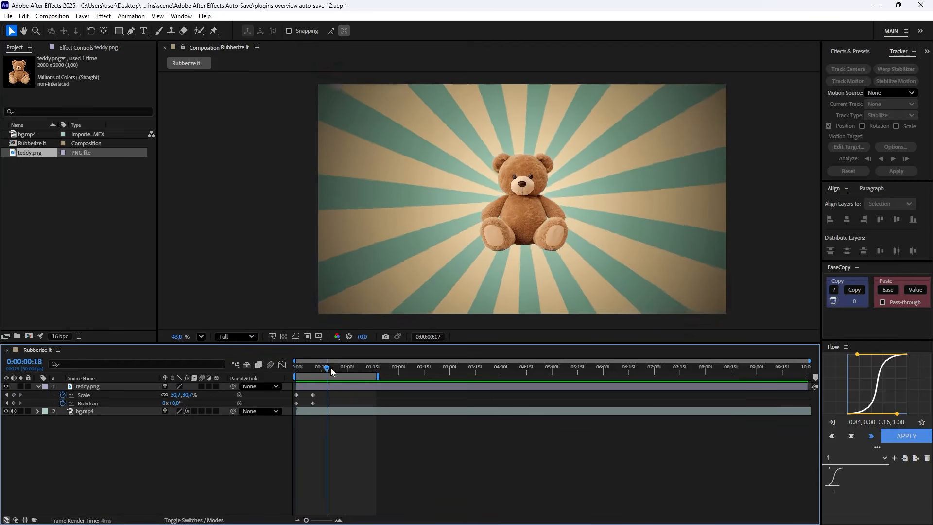
click(312, 368)
drag(312, 368, 314, 368)
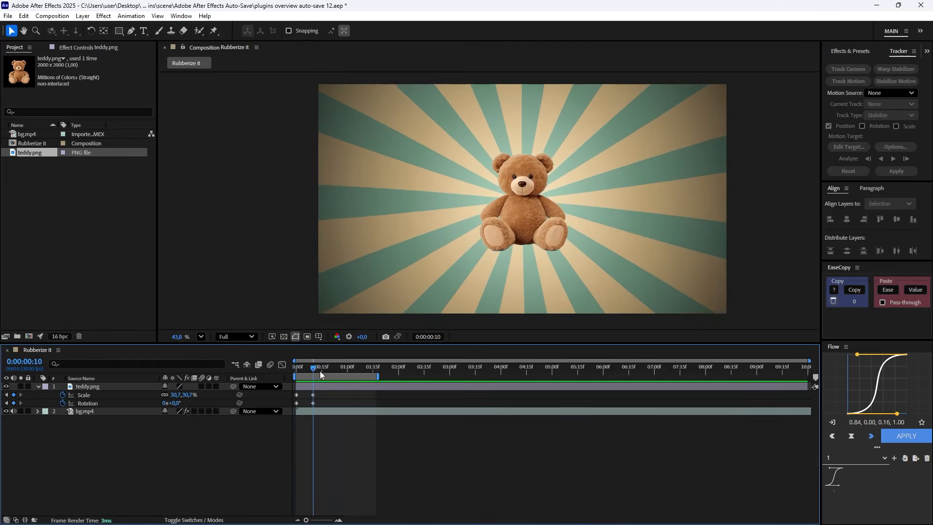
Add four puppet pins to the teddy.png layer: one on each foot, one on the belly and one on the head.
click(325, 386)
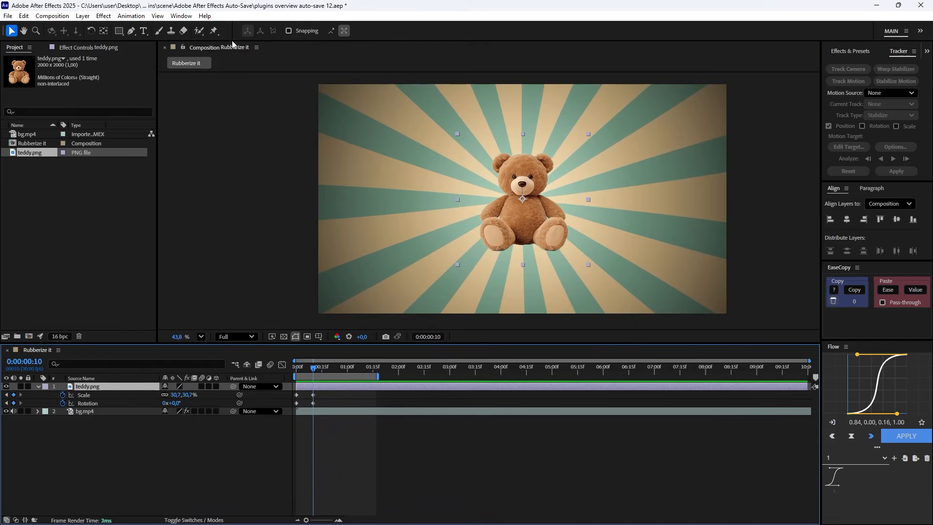
click(214, 31)
scroll(510, 226, up, 2)
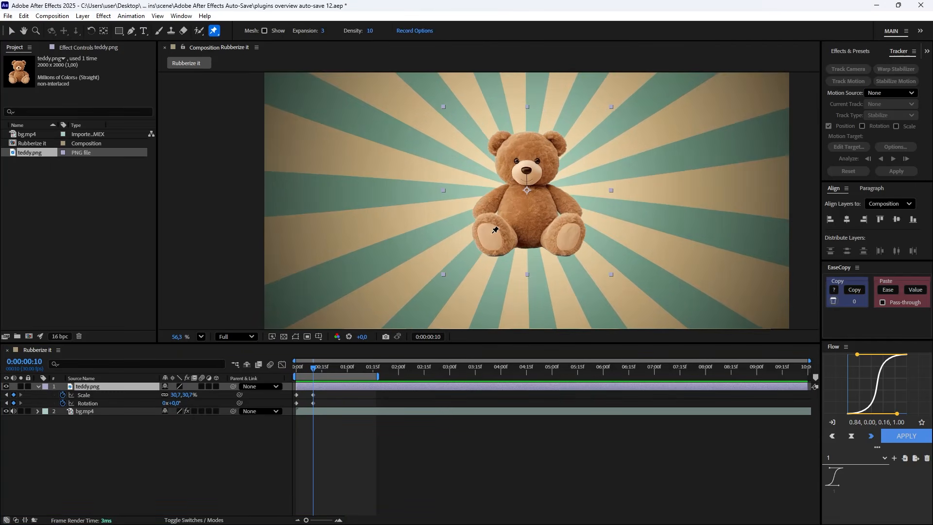
click(495, 233)
click(572, 237)
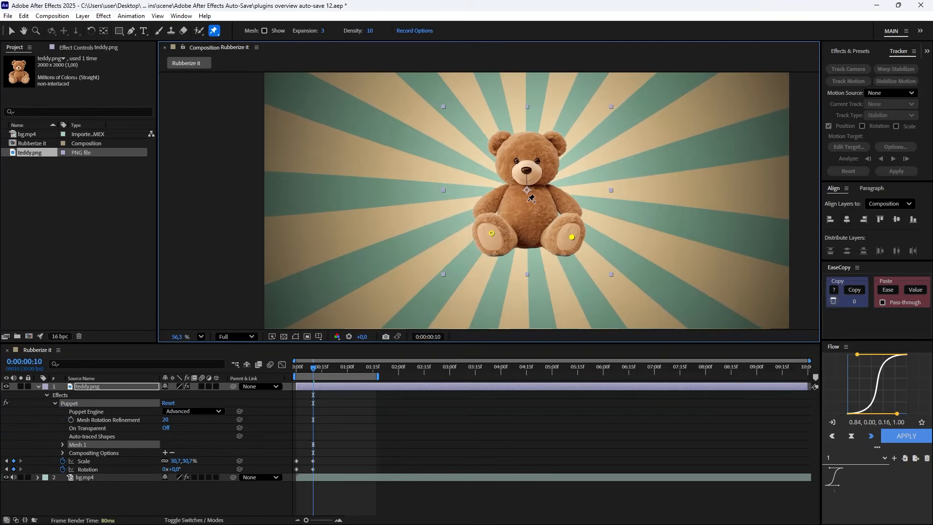
click(528, 148)
click(38, 386)
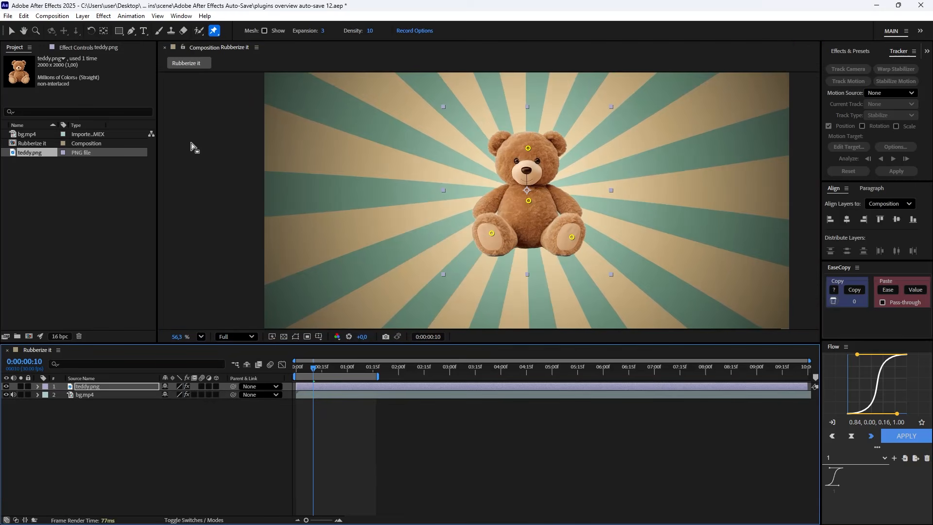
Open the Rubberize It script and apply it to the teddy.png layer with the Rubber material.
click(181, 16)
click(229, 497)
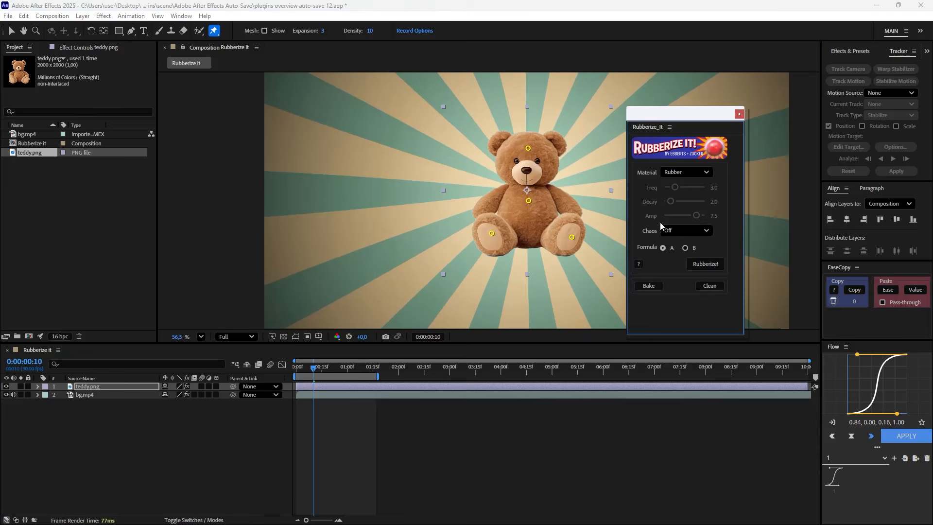
click(681, 173)
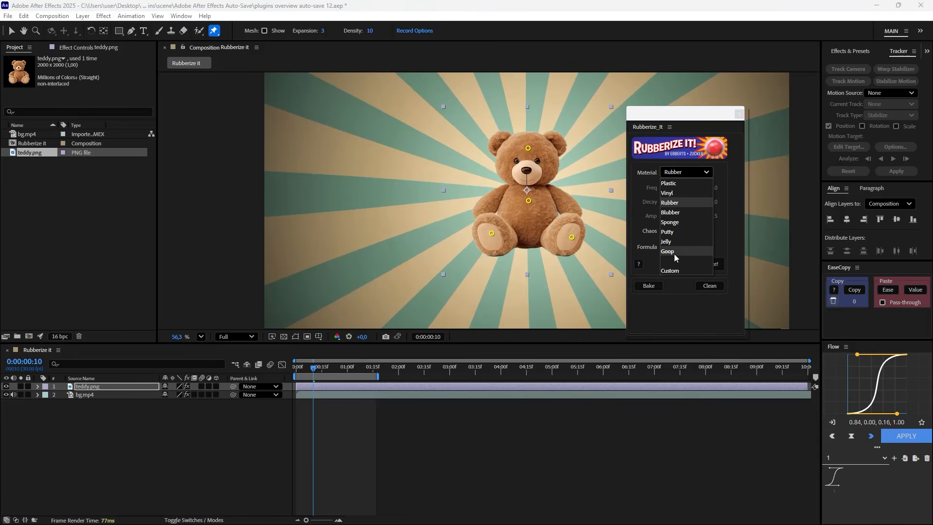
click(675, 201)
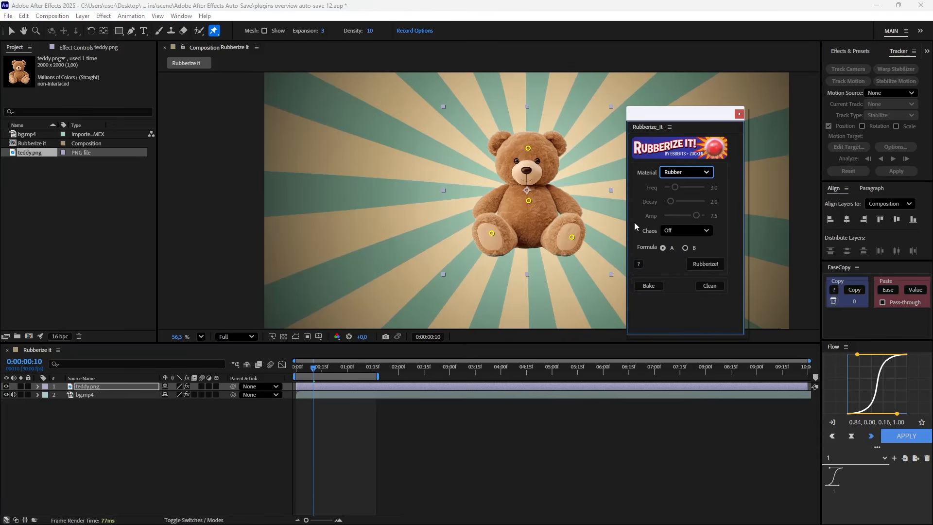
click(271, 407)
click(115, 387)
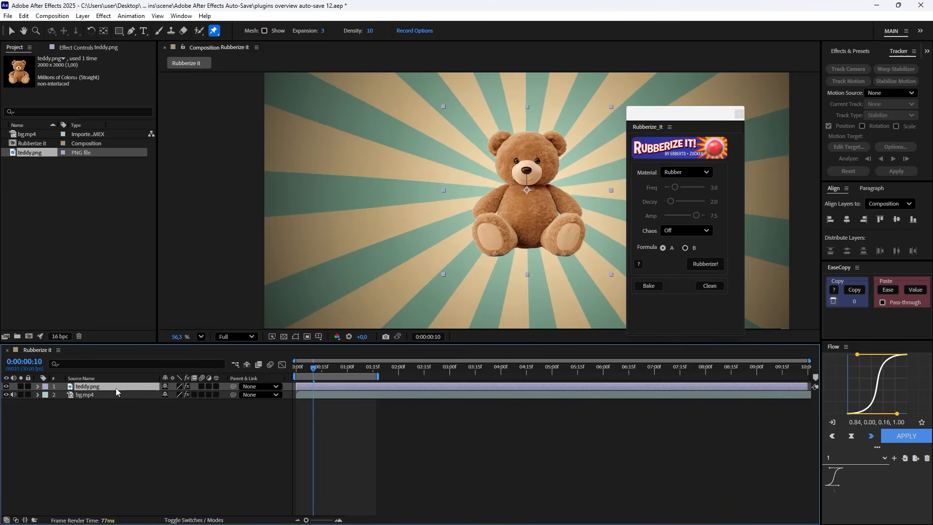
click(707, 265)
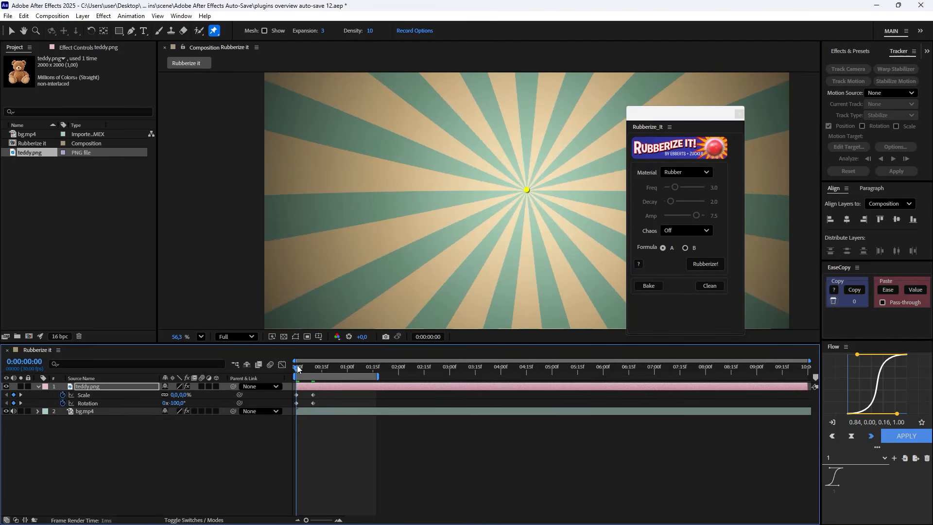
Preview the rubber motion, shift the teddy's second Scale and Rotation keyframes to about frame 7, and replay the animation.
key(space)
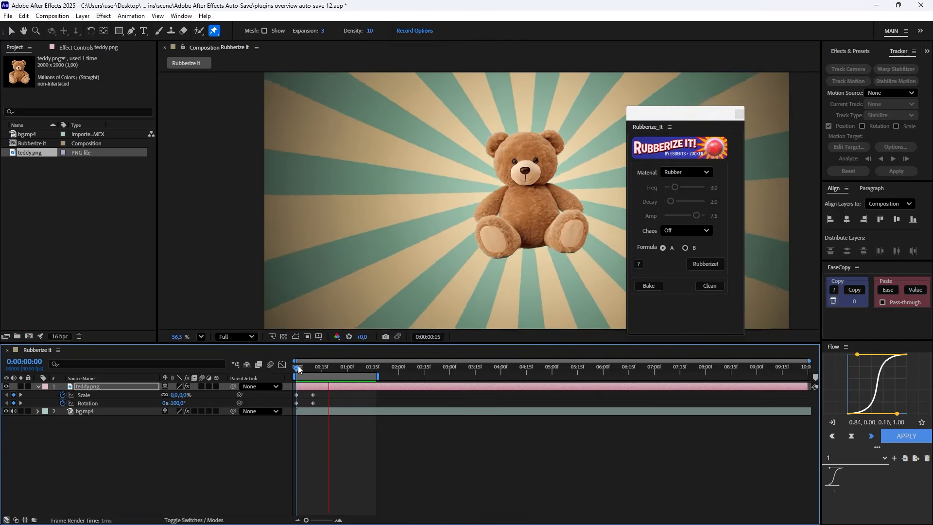
drag(300, 368, 317, 371)
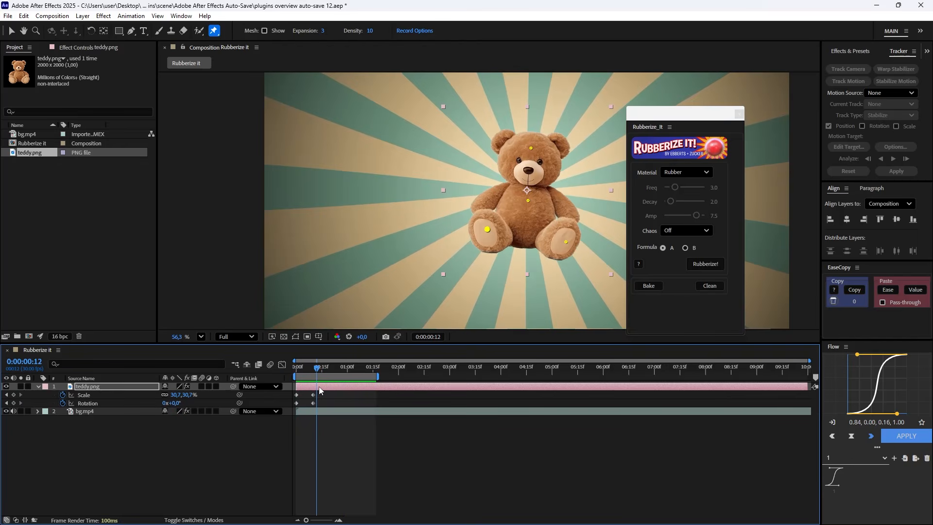
drag(320, 407, 308, 395)
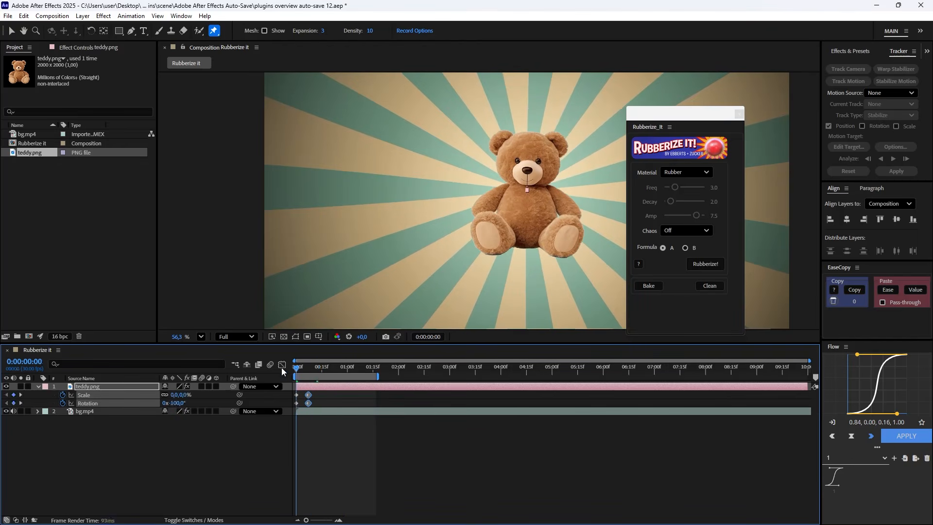
key(space)
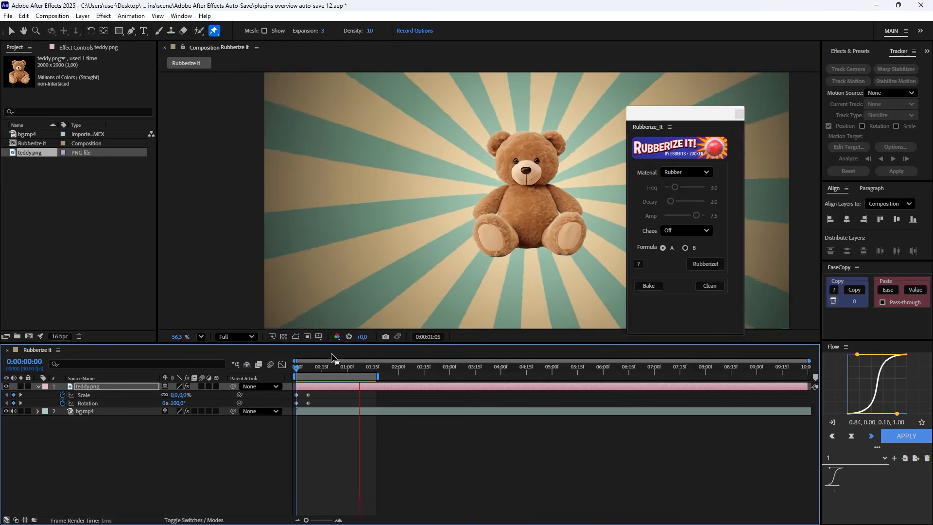
Switch the Rubberize It material to Custom and adjust its wobble settings.
click(686, 172)
click(671, 270)
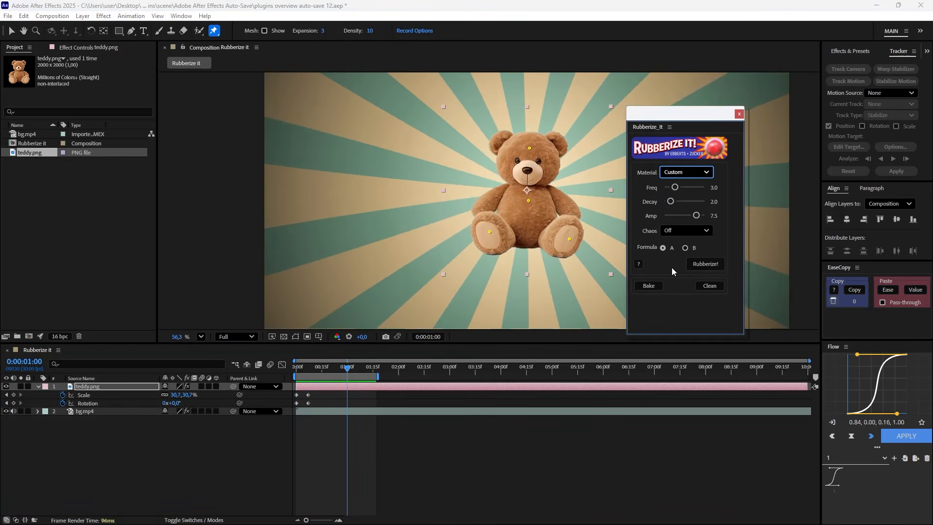
mouse_move(671, 199)
mouse_down()
mouse_move(691, 215)
mouse_move(681, 186)
mouse_up()
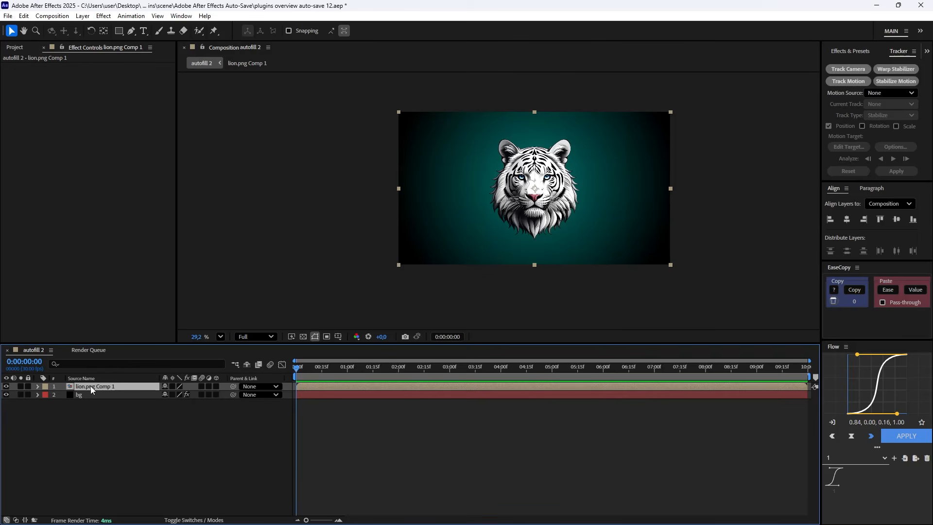
Apply the AutoFill effect to the lion.png Comp 1 layer and set its growth Point Count to 2.
key(ctrl+space)
text(auto)
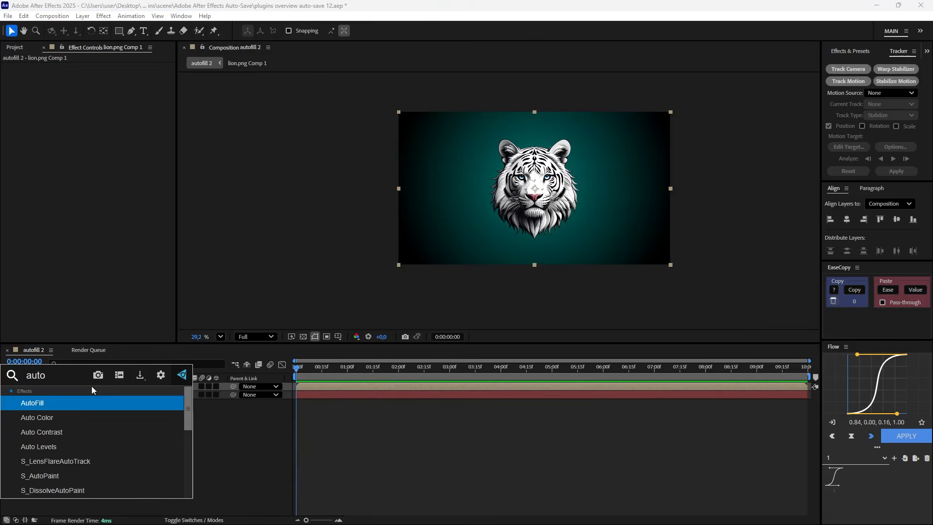
click(93, 400)
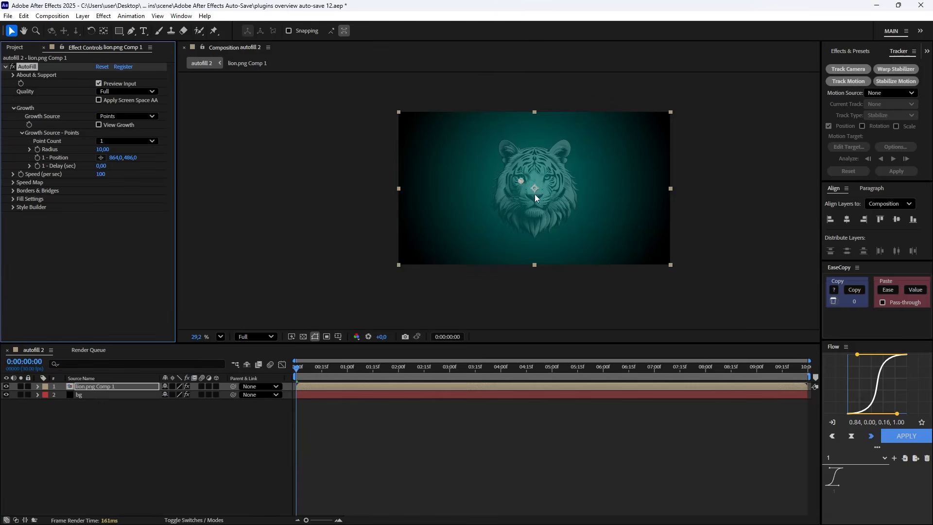
click(127, 141)
click(124, 159)
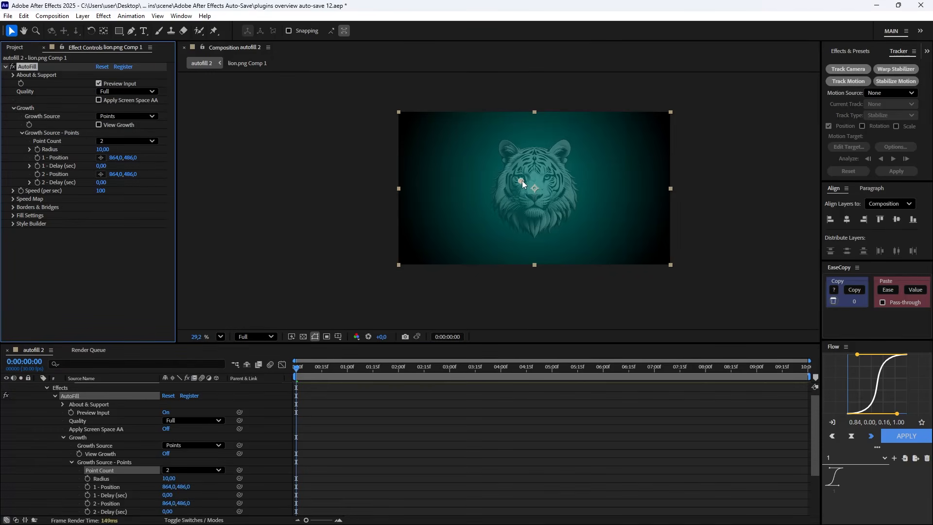
Place one growth point on the tiger's forehead and the other at the chin, and set AutoFill's Speed to 150.
drag(522, 184, 534, 154)
click(521, 181)
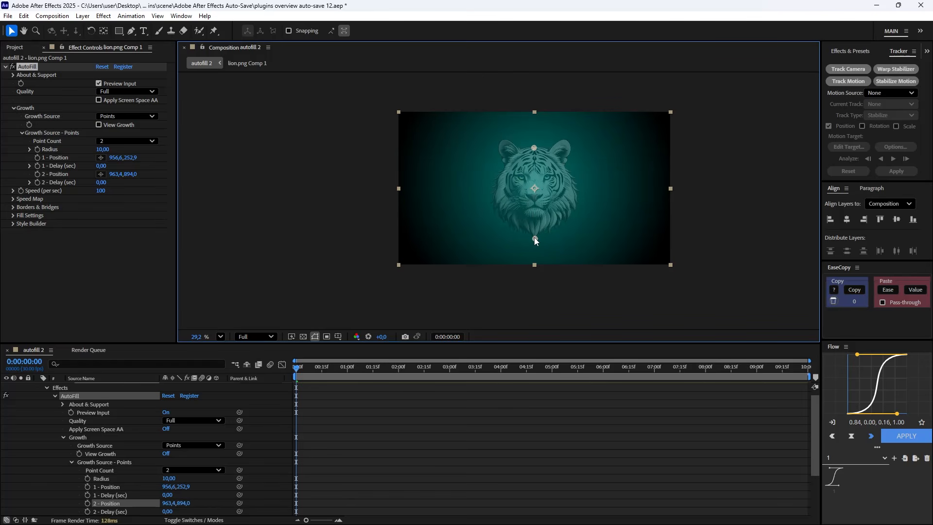
click(101, 190)
text(150)
key(Return)
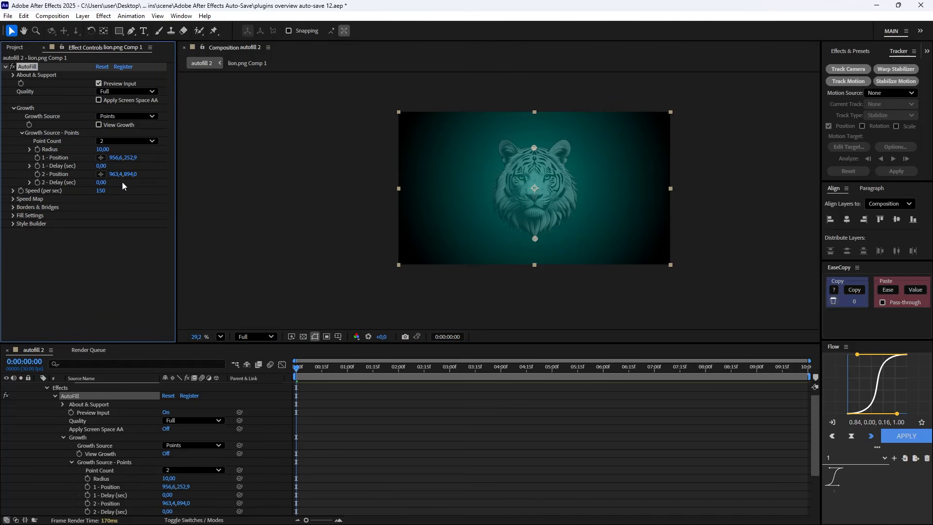
Open AutoFill's Preset Viewer from the Style Builder settings and browse the AutoFill 2 Preset Gallery.
click(13, 224)
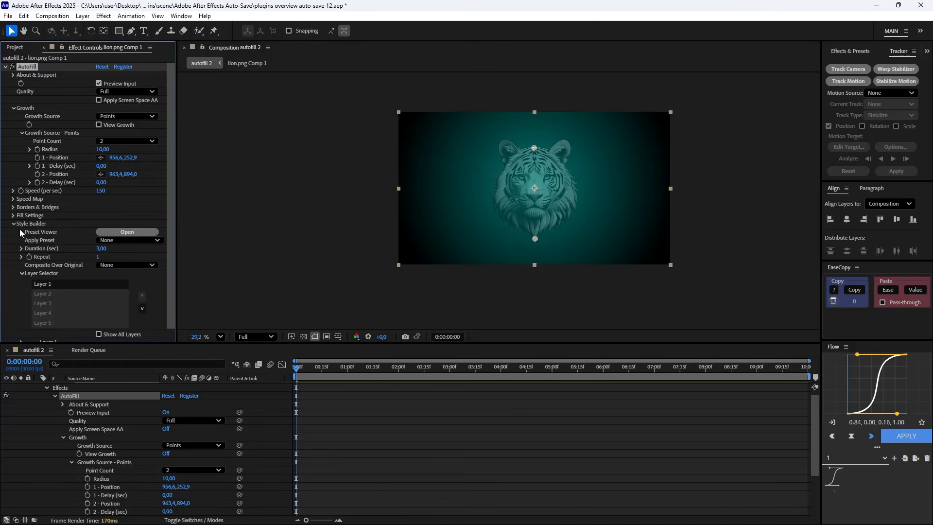
click(128, 232)
scroll(925, 148, down, 3)
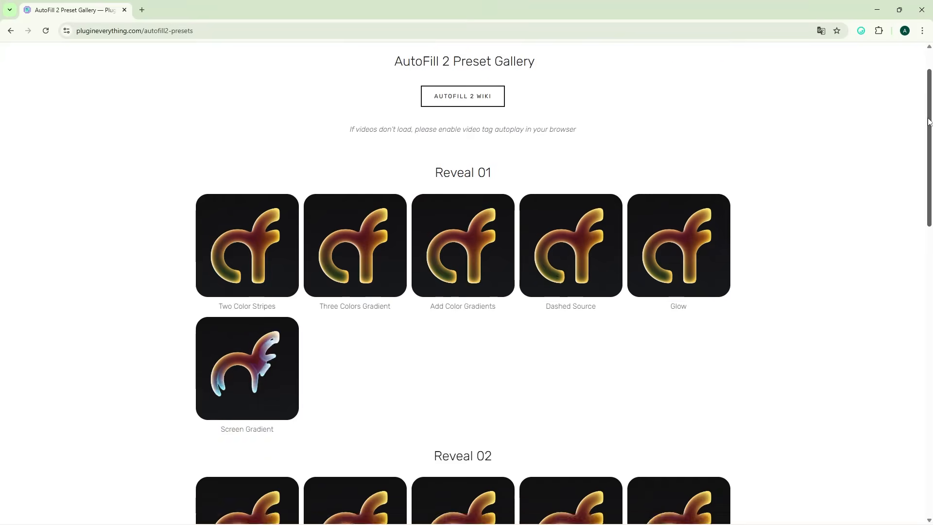
drag(925, 148, 923, 242)
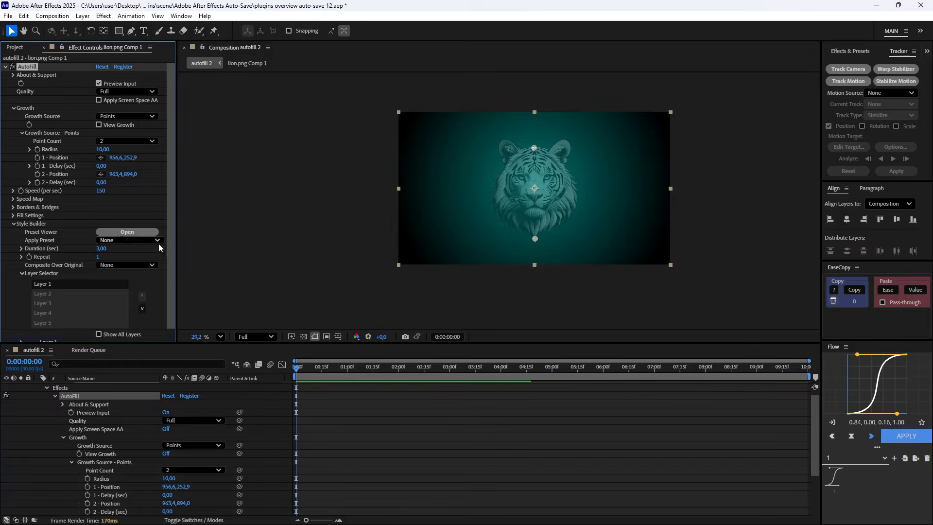
Apply a Style Builder preset to AutoFill and preview the tiger's fill animation from the first frame.
click(127, 240)
click(170, 234)
key(space)
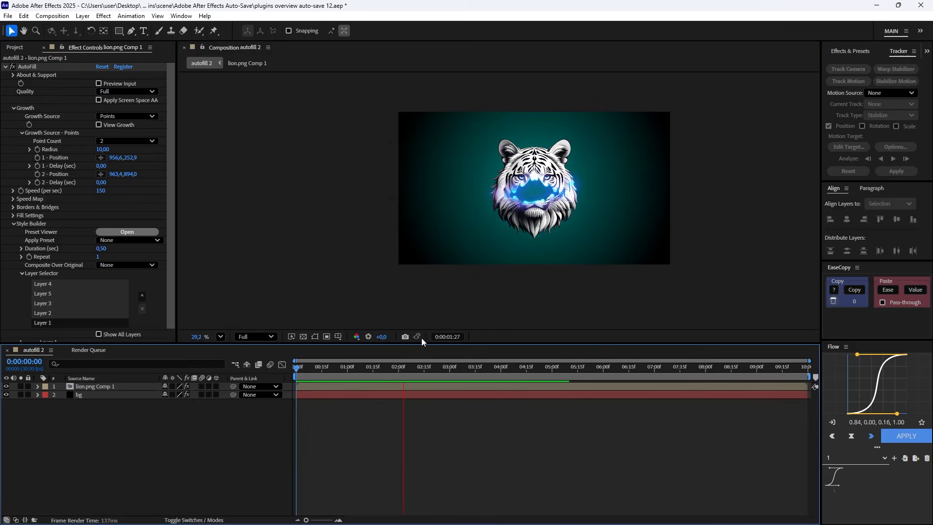
drag(406, 371, 239, 365)
key(space)
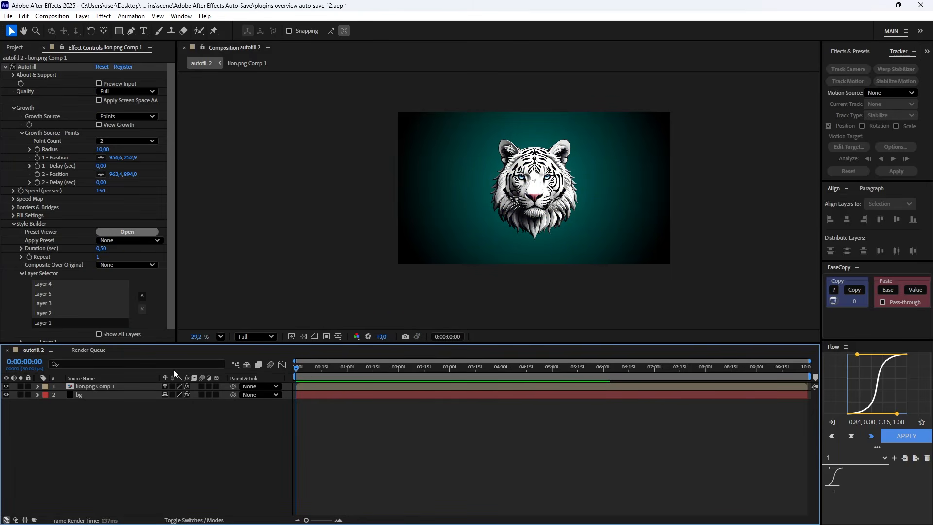
key(space)
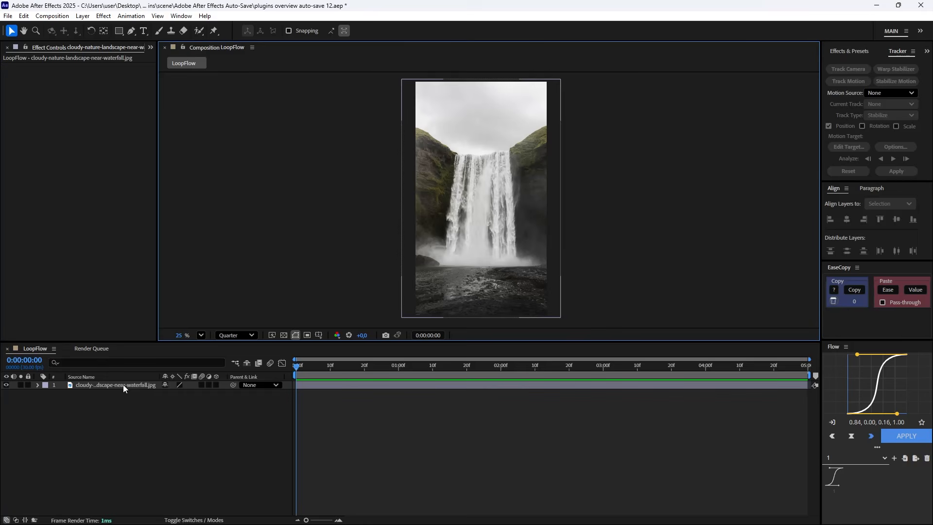
Draw an open mask path with the Pen tool down the waterfall's left edge at Full preview resolution.
click(123, 384)
click(131, 32)
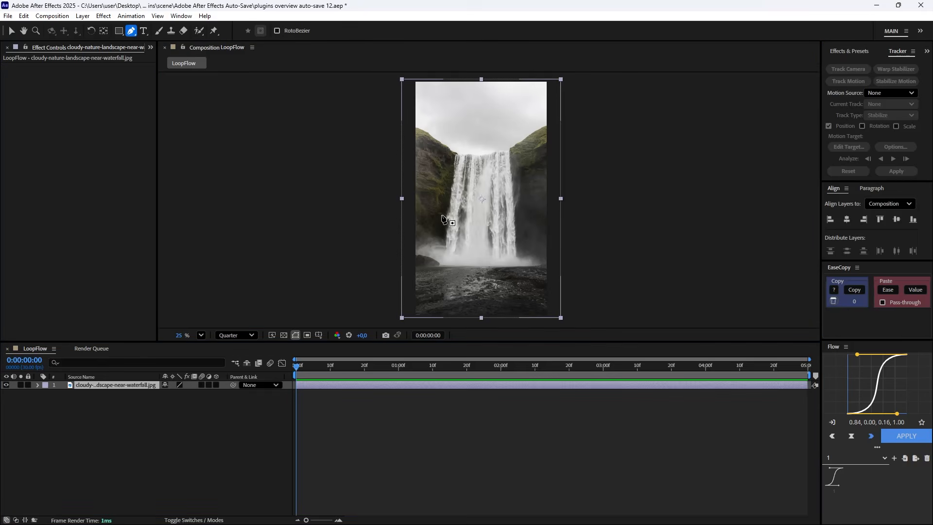
scroll(447, 176, up, 2)
click(248, 337)
click(232, 354)
click(454, 135)
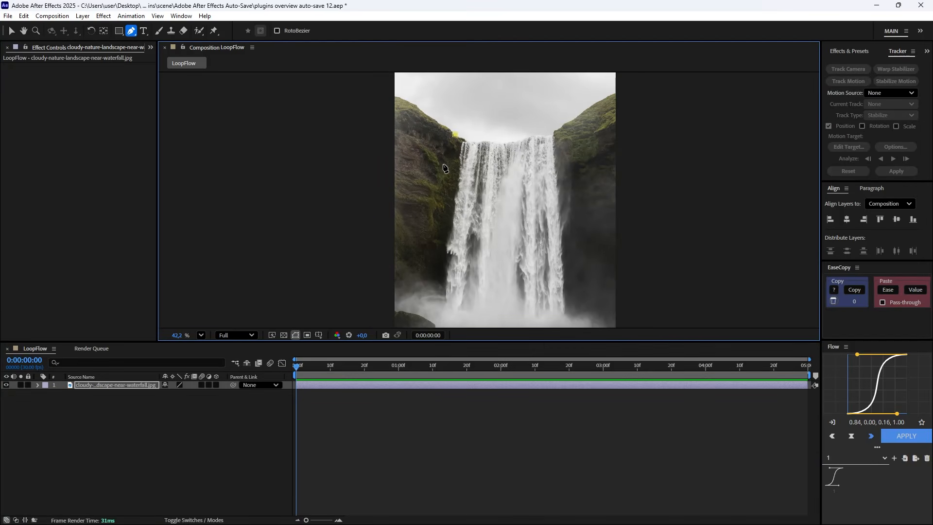
click(436, 260)
drag(436, 303, 425, 265)
click(436, 201)
Draw a second open mask path down the waterfall's right edge on the same image layer.
click(123, 389)
click(130, 385)
scroll(528, 184, down, 1)
drag(529, 182, 521, 244)
scroll(545, 122, up, 1)
click(554, 128)
click(562, 161)
drag(563, 162, 561, 94)
drag(566, 141, 566, 145)
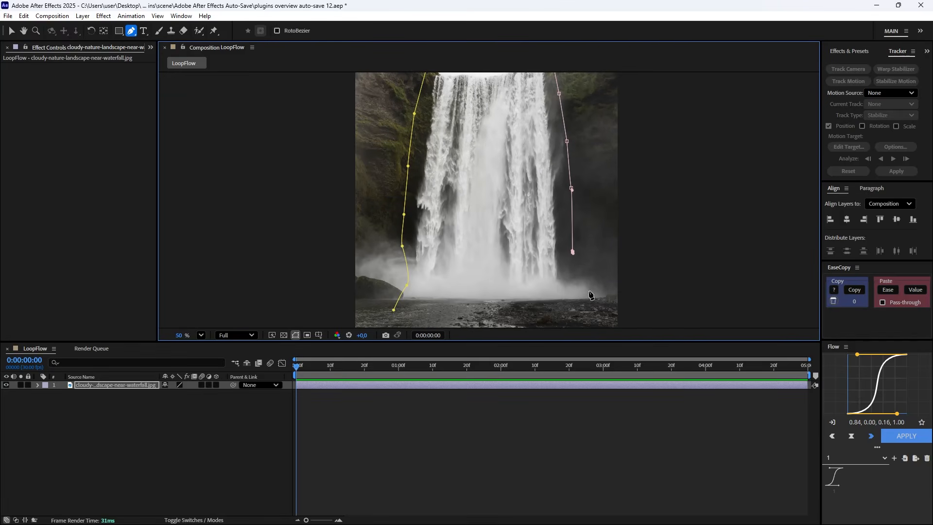
scroll(578, 266, down, 1)
drag(491, 260, 458, 242)
Apply the loopFlow effect to the waterfall image layer.
click(122, 395)
click(121, 386)
key(ctrl+space)
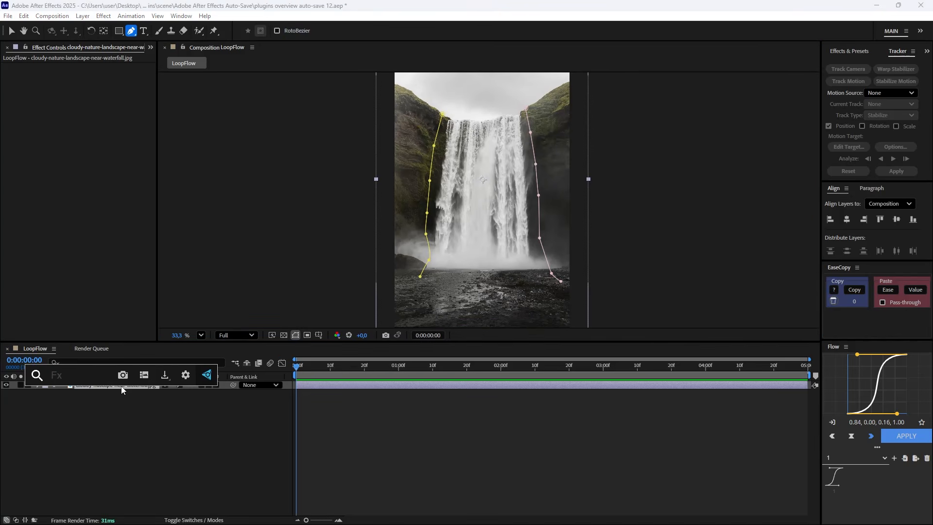
text(loop)
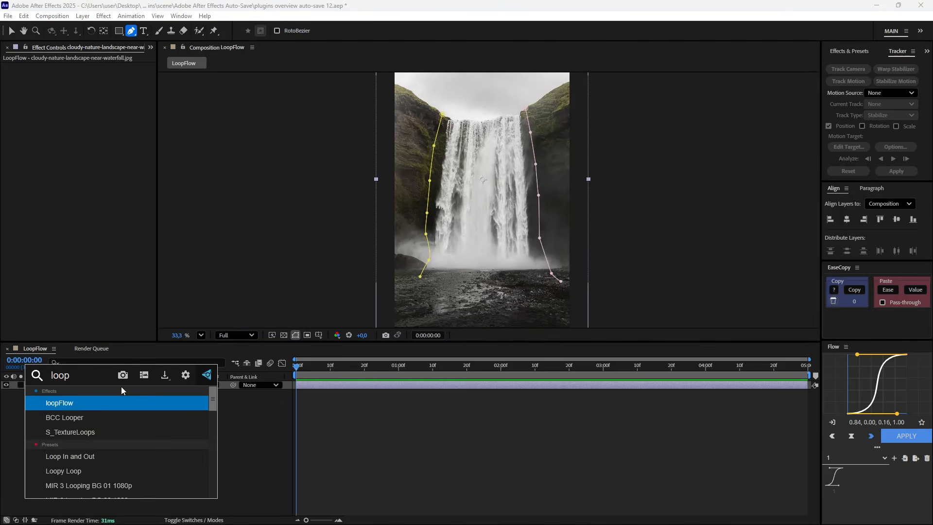
key(Return)
Assign Mask 1 and Mask 2 as the two guide paths in the loopFlow effect.
click(13, 141)
click(115, 150)
click(105, 173)
click(13, 174)
click(115, 183)
click(120, 218)
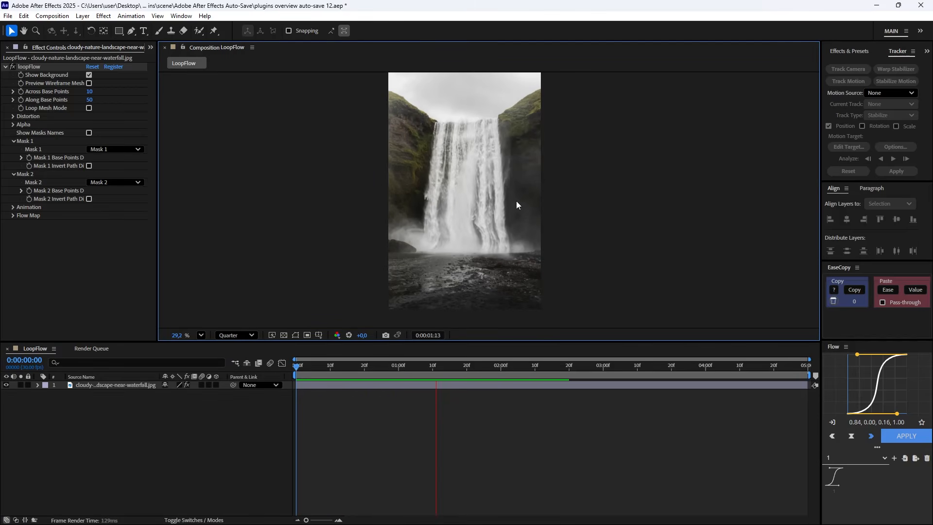
Check the flow at 0:00:01:12 and reposition the left mask path's top point at the cliff edge beside the waterfall.
drag(351, 367, 439, 370)
scroll(421, 151, up, 5)
click(133, 385)
scroll(422, 151, up, 1)
drag(437, 92, 422, 158)
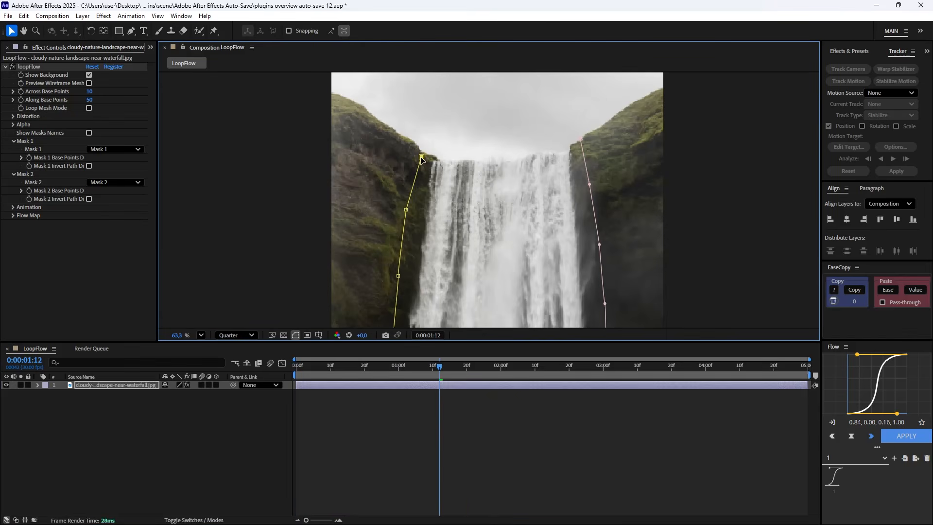
scroll(558, 193, down, 4)
Set loopFlow's Animation Cycle Time to 4 and Animation Move On to 15%, and preview from the first frame.
key(Home)
click(13, 207)
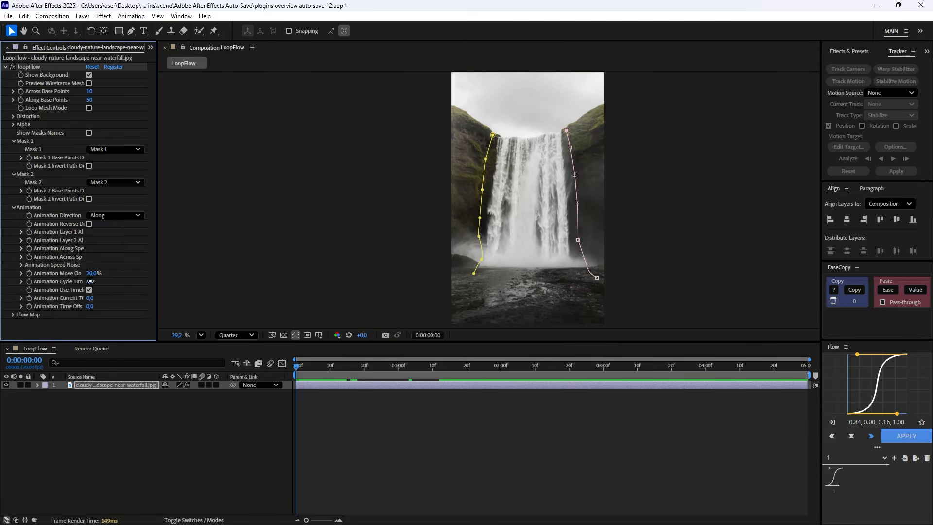
text(4)
key(Return)
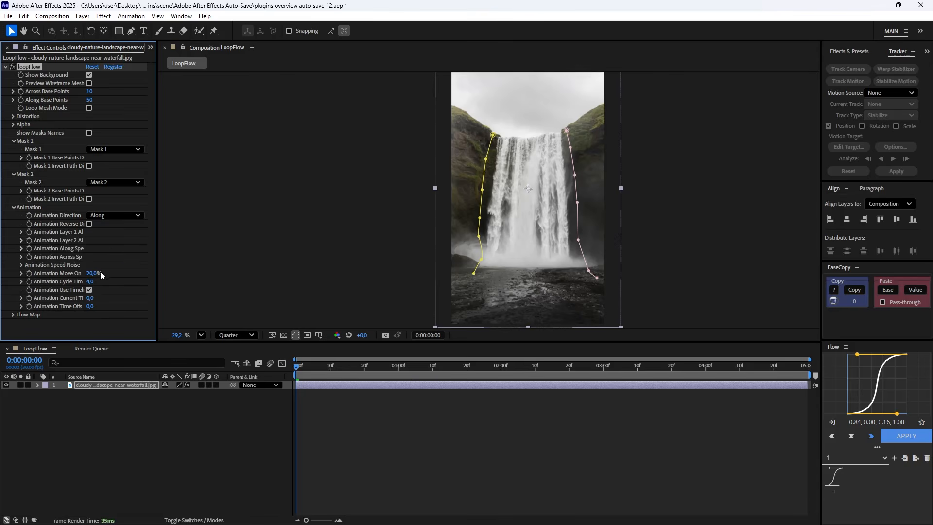
key(space)
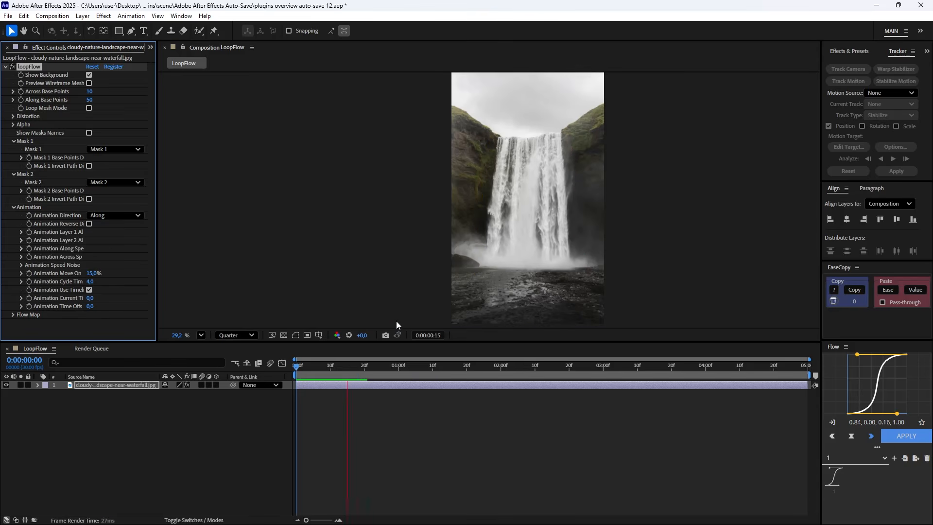
Keyframe the waterfall layer's Scale at the first frame, enlarge it at 0:00:04:29, and preview the zoom.
key(alt+shift+s)
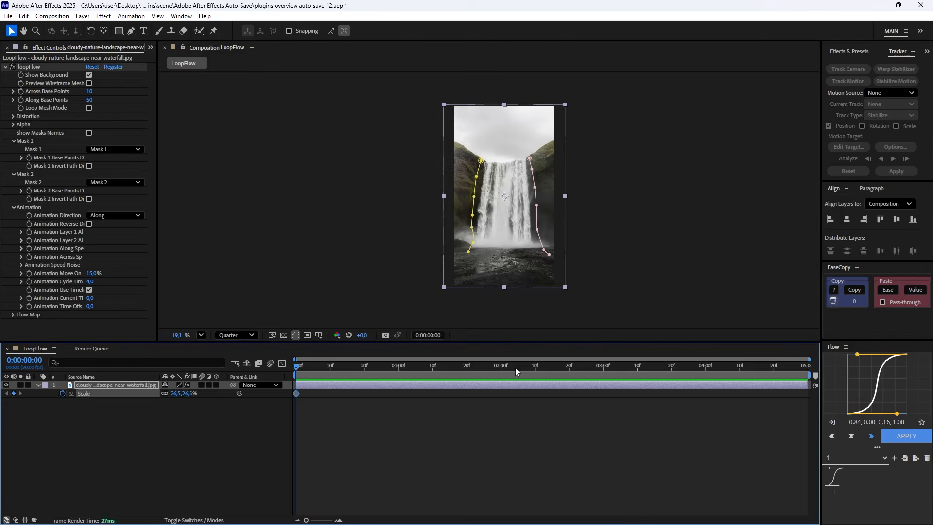
key(End)
click(209, 431)
drag(179, 393, 210, 392)
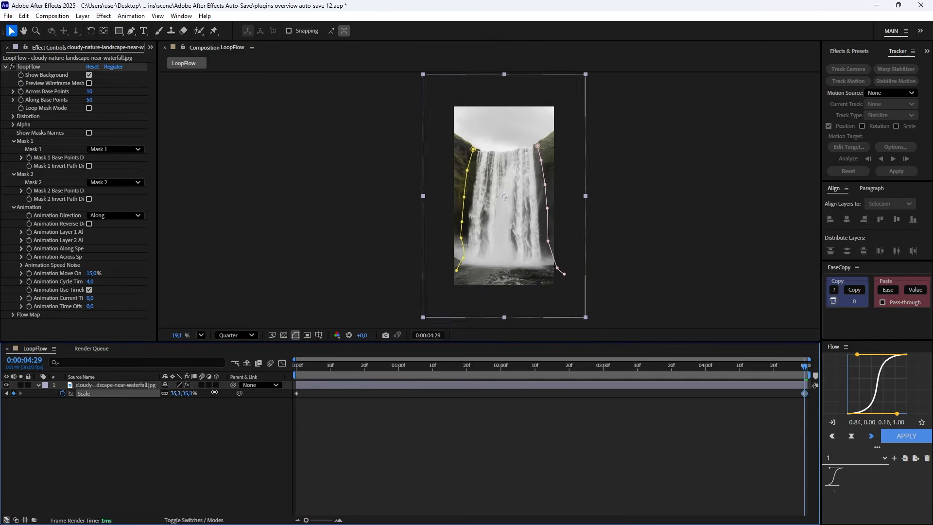
key(Home)
key(space)
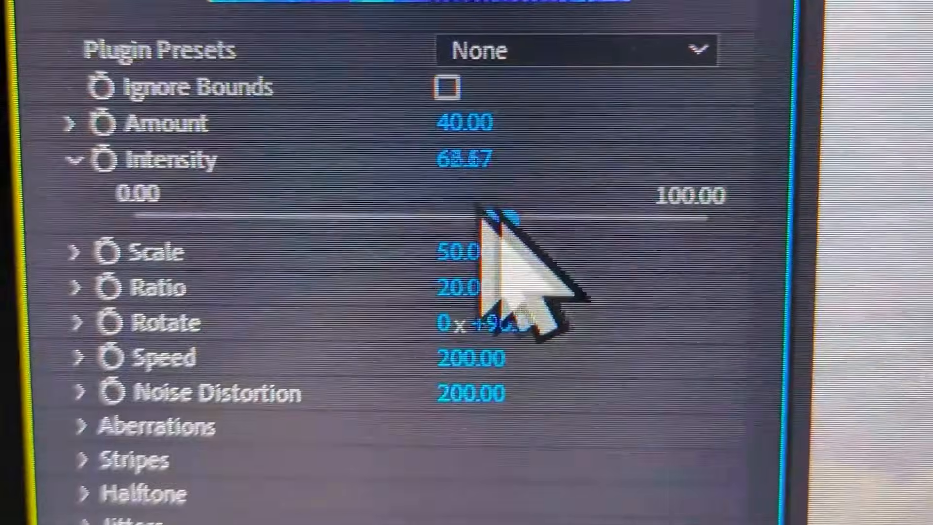
drag(499, 209, 366, 193)
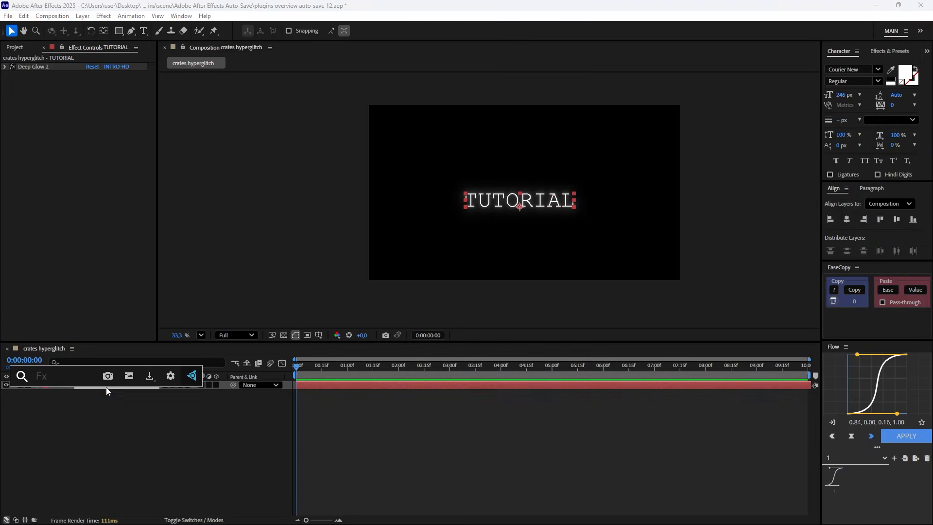
Apply Crates HyperGlitch to the TUTORIAL text layer, place it above Deep Glow 2, and preview the glitch.
text(cr)
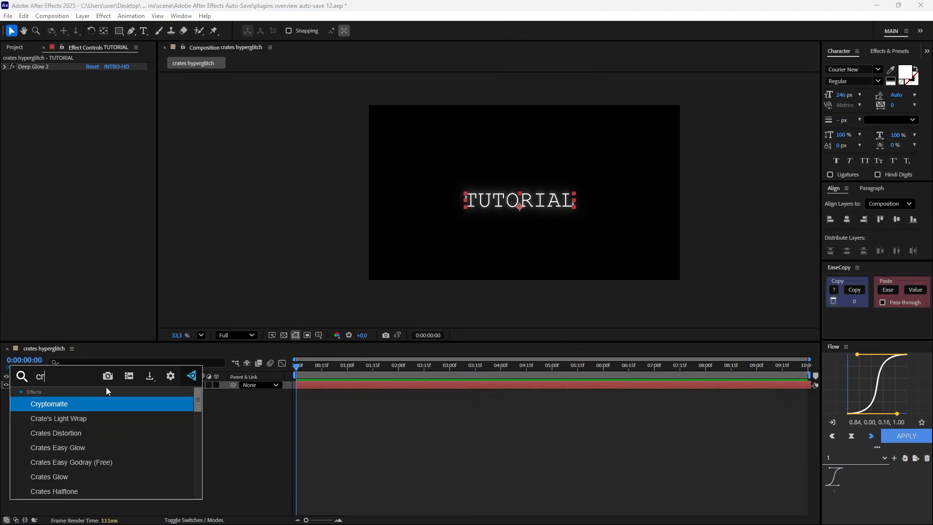
text(ates hy)
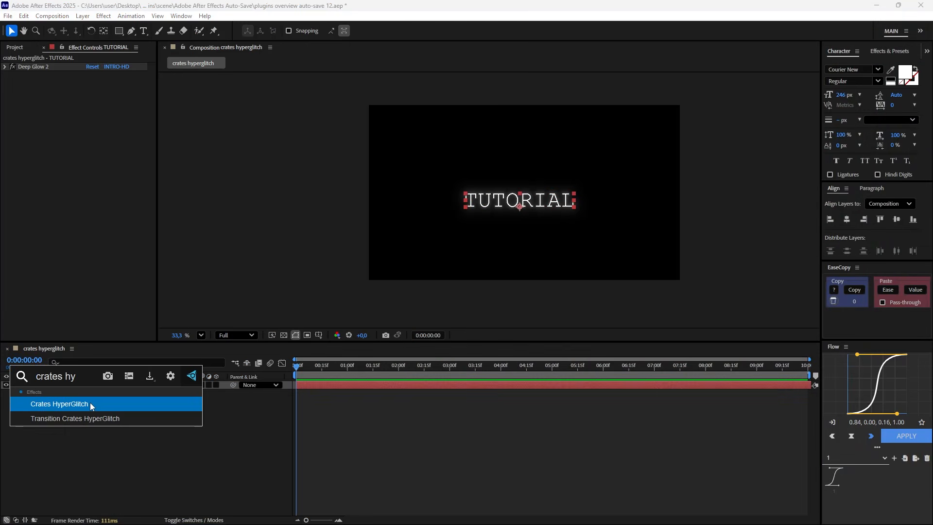
key(Return)
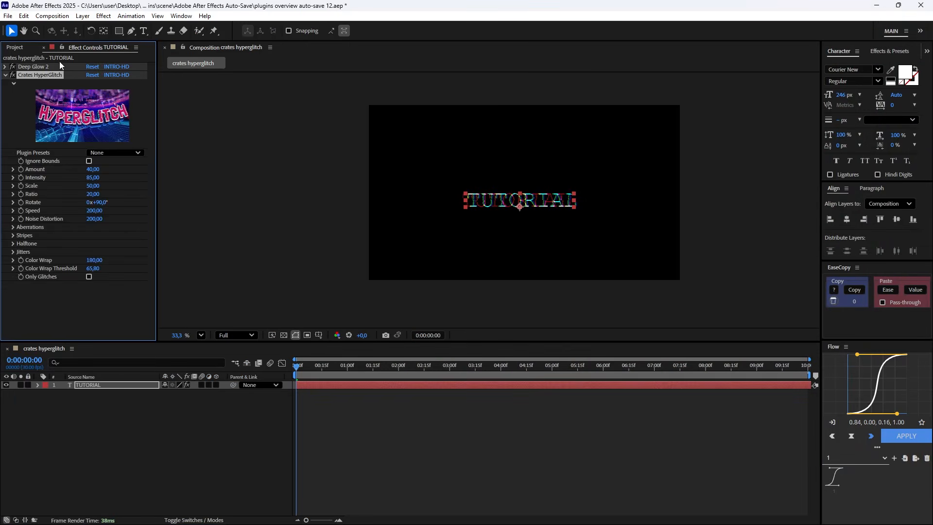
drag(30, 76, 36, 65)
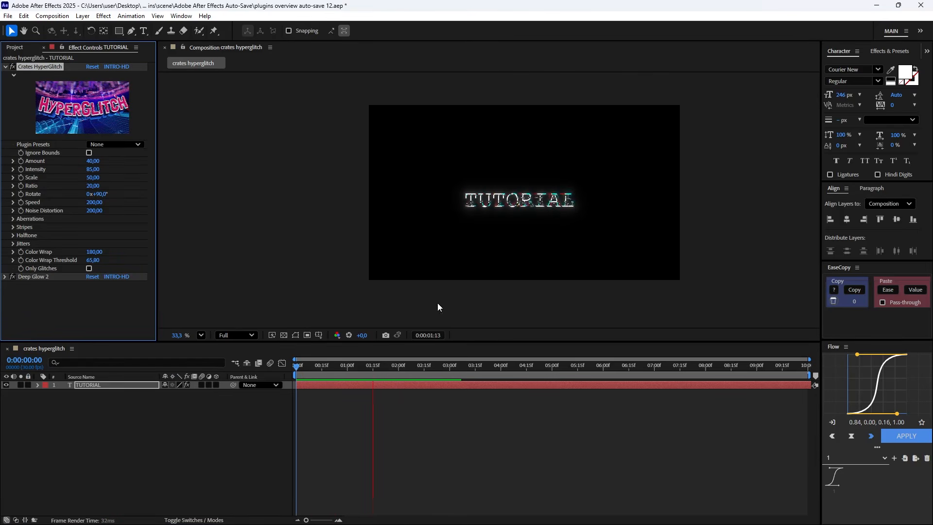
drag(349, 372, 336, 372)
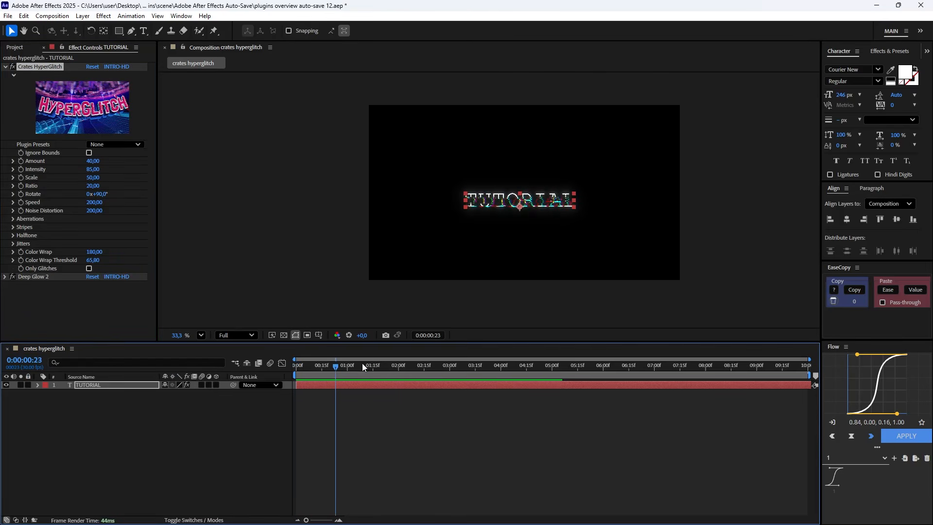
Set Crates HyperGlitch's Amount to 35, Intensity to 60 and Scale to 55,5.
click(97, 162)
text(35)
click(122, 168)
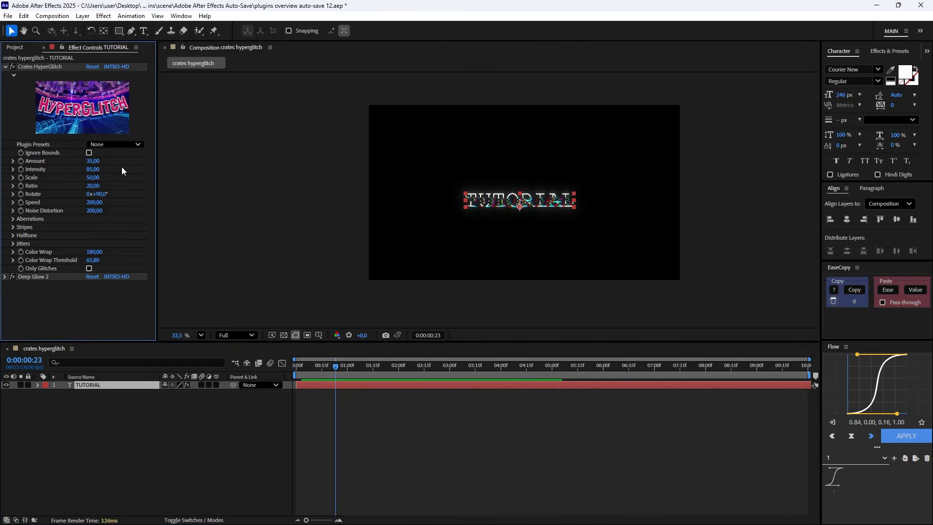
text(60)
key(Return)
text(55,5)
key(Return)
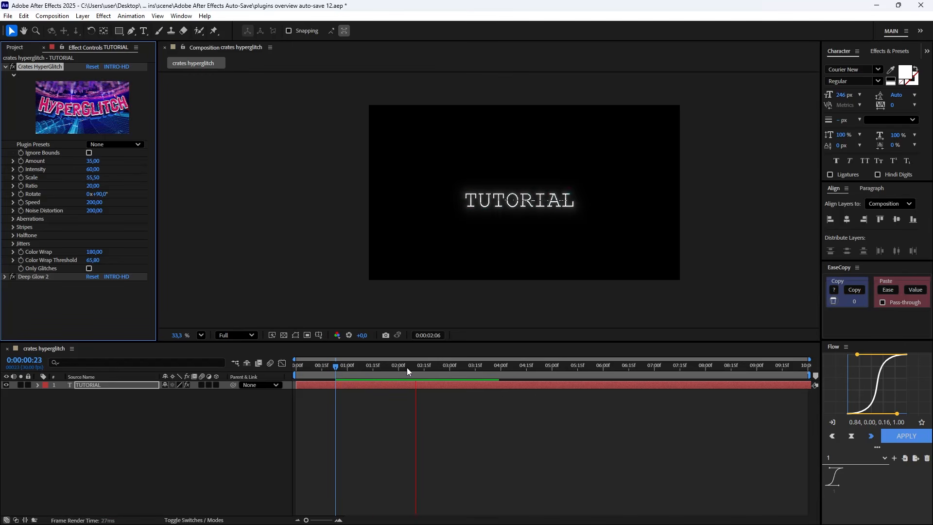
Keyframe HyperGlitch's Amount, Intensity, Scale, Ratio and Rotate at 0:00:01:22, and adjust its values at 0:00:01:28.
drag(346, 364, 384, 364)
drag(21, 161, 21, 194)
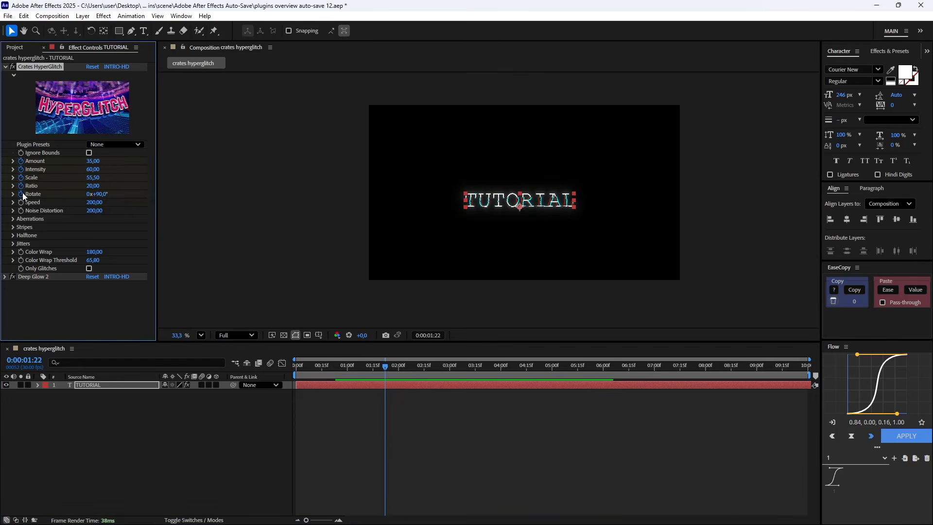
key(u)
click(386, 367)
mouse_move(386, 366)
mouse_down()
mouse_move(403, 366)
mouse_move(396, 366)
mouse_up()
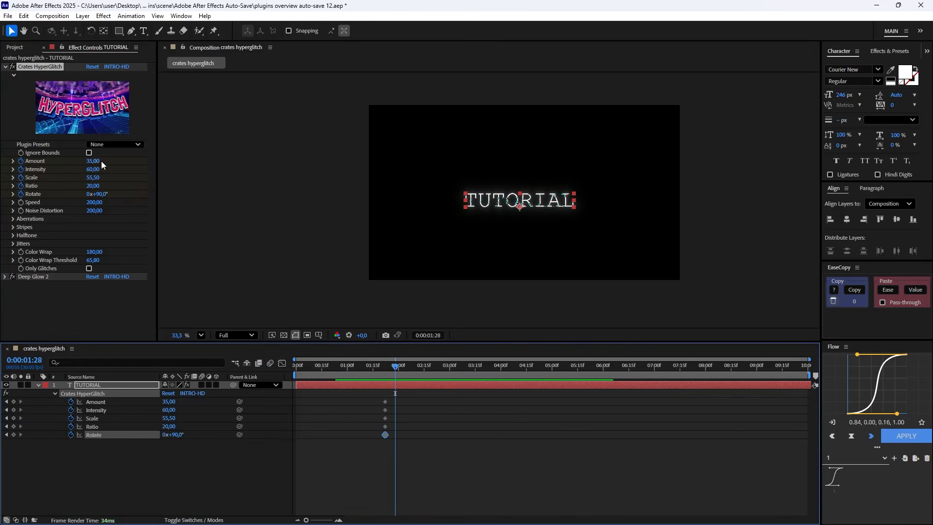
drag(93, 161, 99, 185)
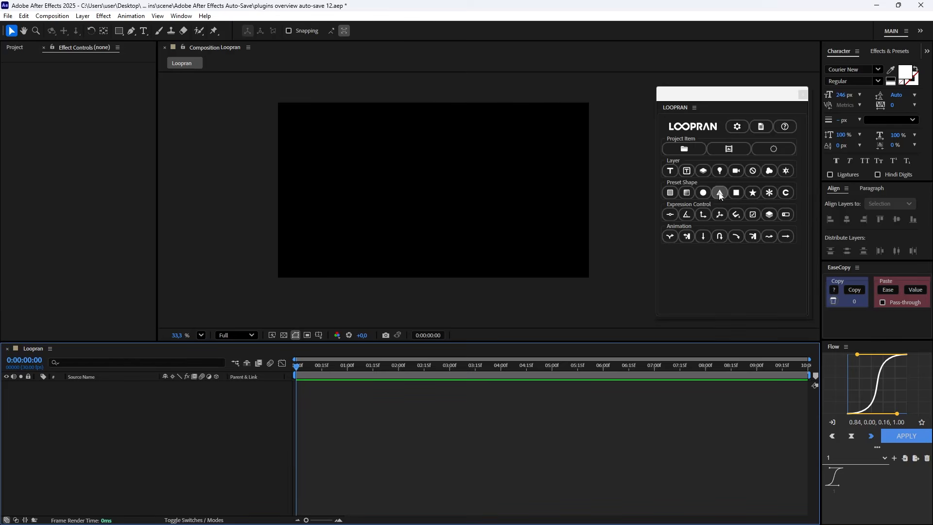
Add ellipse, triangle, rectangle, star and flower preset shape layers to the Loopran composition with the LOOPRAN script.
click(703, 192)
click(720, 193)
click(736, 192)
click(753, 193)
click(770, 192)
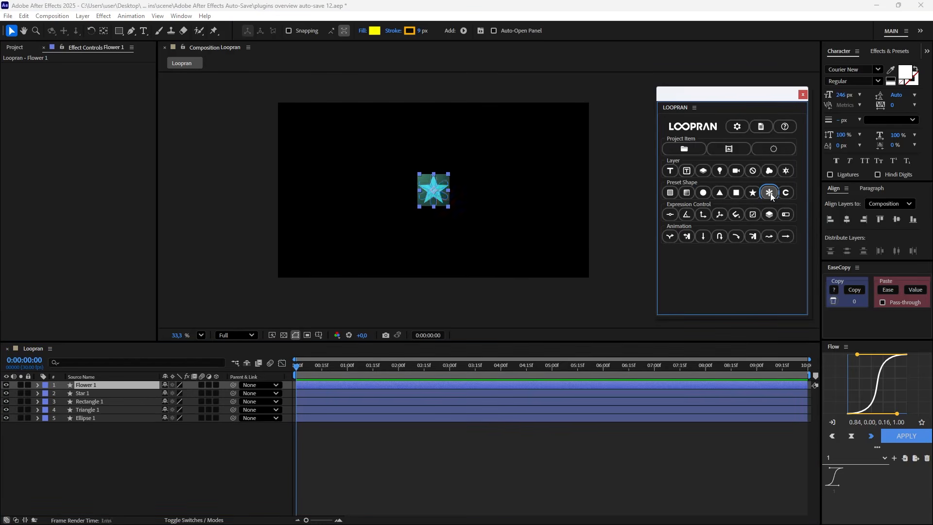
Add a LOOPRAN text layer reading "Tutorial" and scale it to 71%.
click(670, 170)
double_click(113, 385)
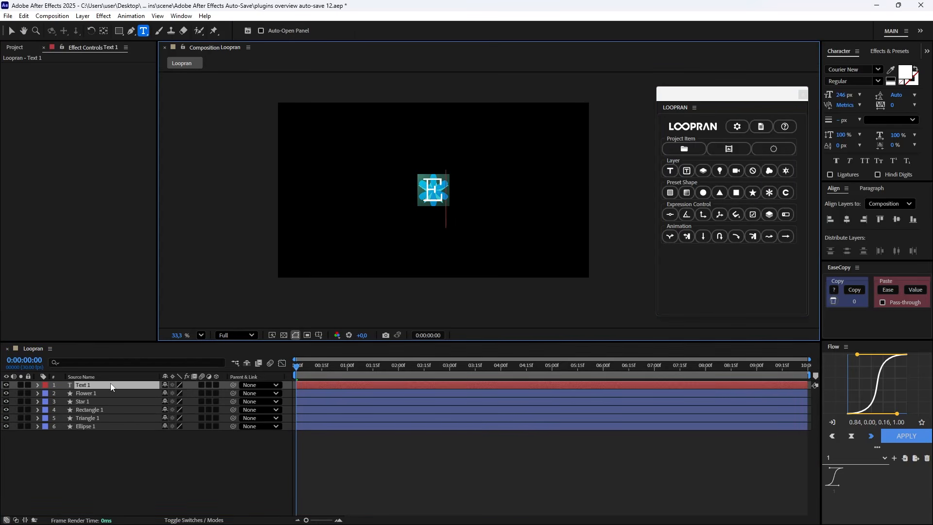
text(Tutorial)
click(145, 385)
key(s)
drag(167, 394, 564, 237)
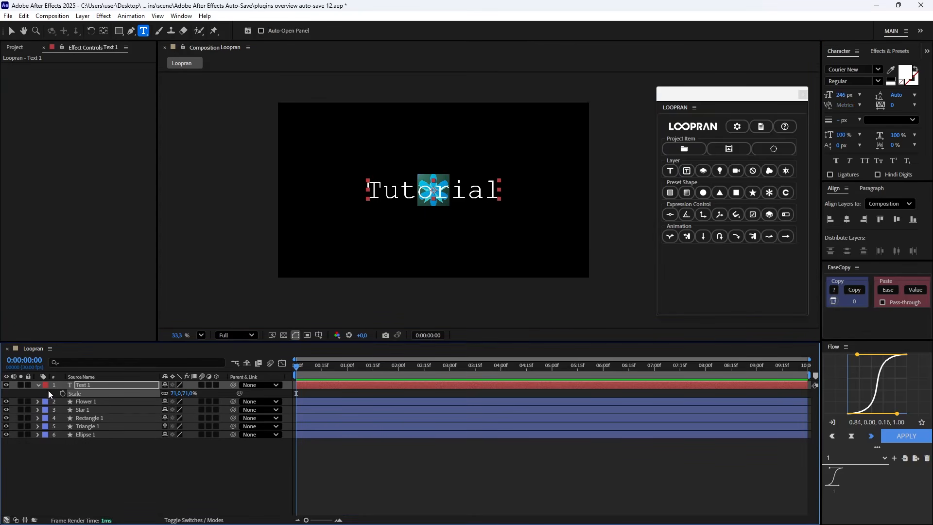
key(s)
Apply LOOPRAN's bounce animation to the text layer and all five shape layers, and preview it.
click(97, 428)
shift+click(101, 386)
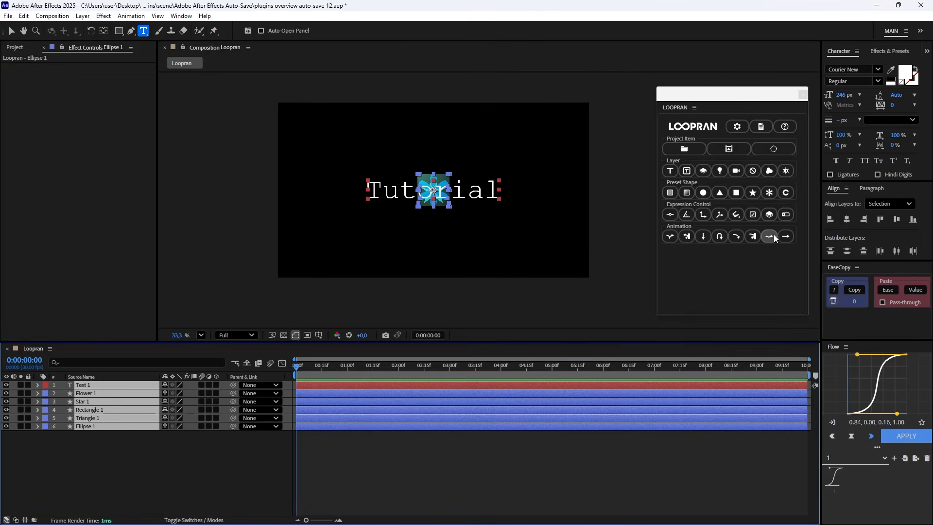
click(668, 237)
key(space)
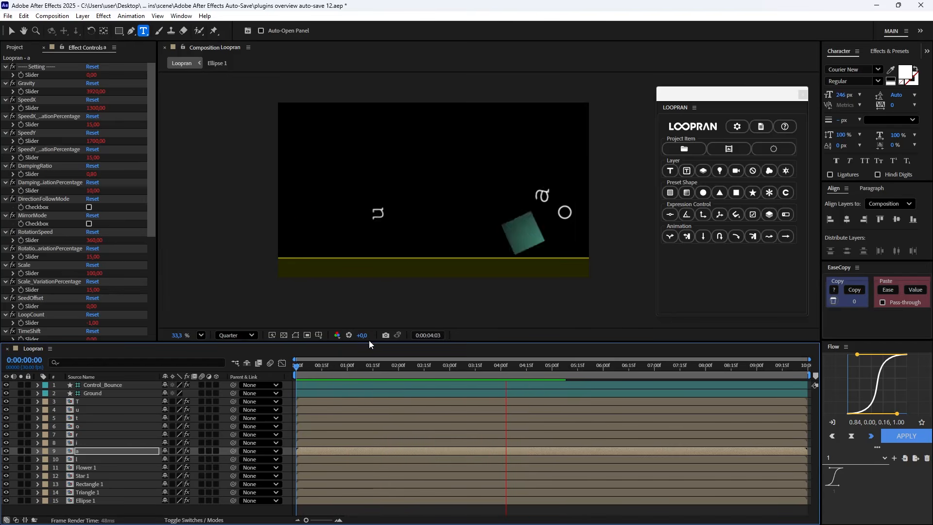
Try rotating the Ground layer to 12° and preview the bounce on the slope.
click(92, 393)
key(r)
drag(175, 402, 180, 402)
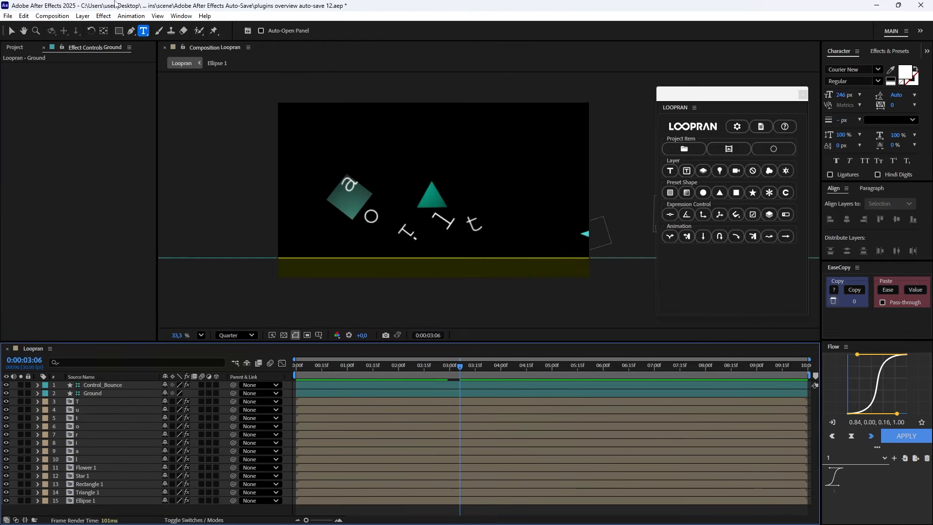
Draw a straight horizontal line with the Pen tool along the ground's upper edge, spanning the full composition width.
key(g)
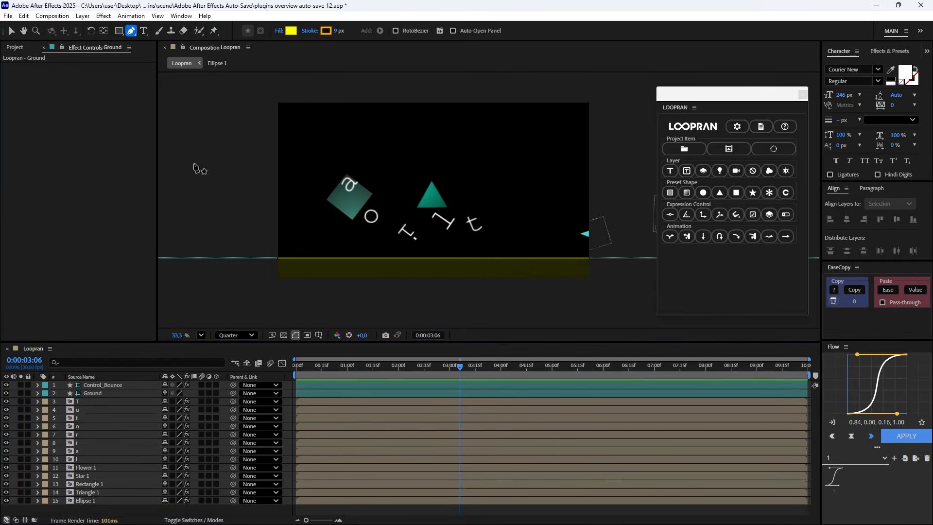
scroll(258, 272, up, 2)
click(284, 254)
click(598, 249)
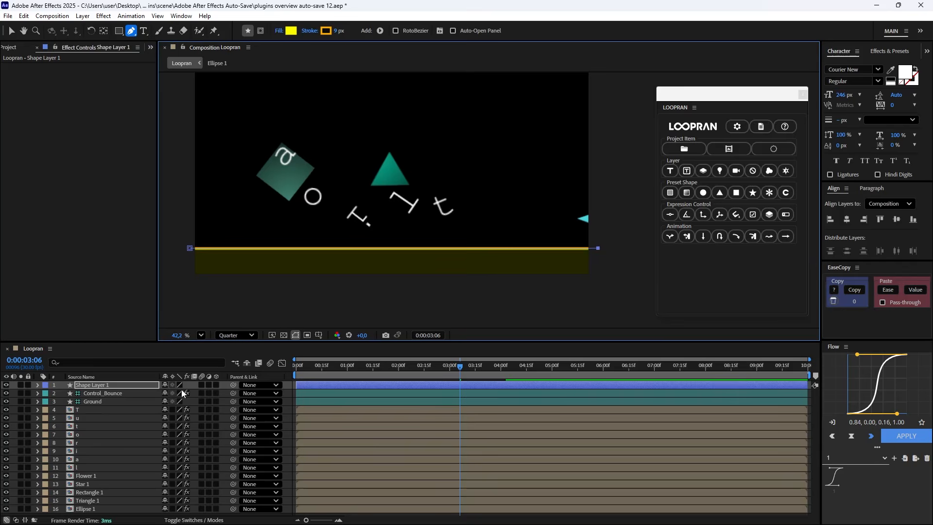
Parent the new line layer to Ground, hide the Ground layer, and preview the bounce animation.
drag(233, 385, 103, 400)
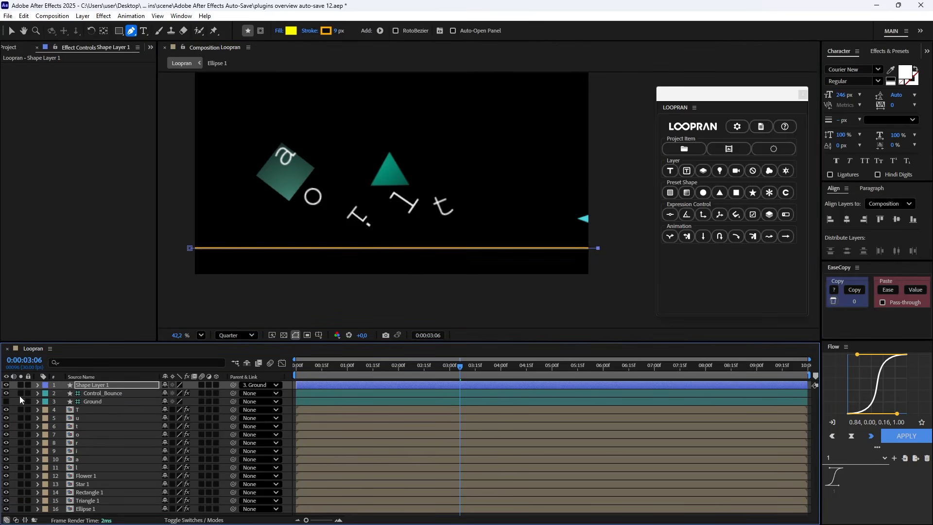
click(5, 401)
scroll(448, 237, down, 2)
key(space)
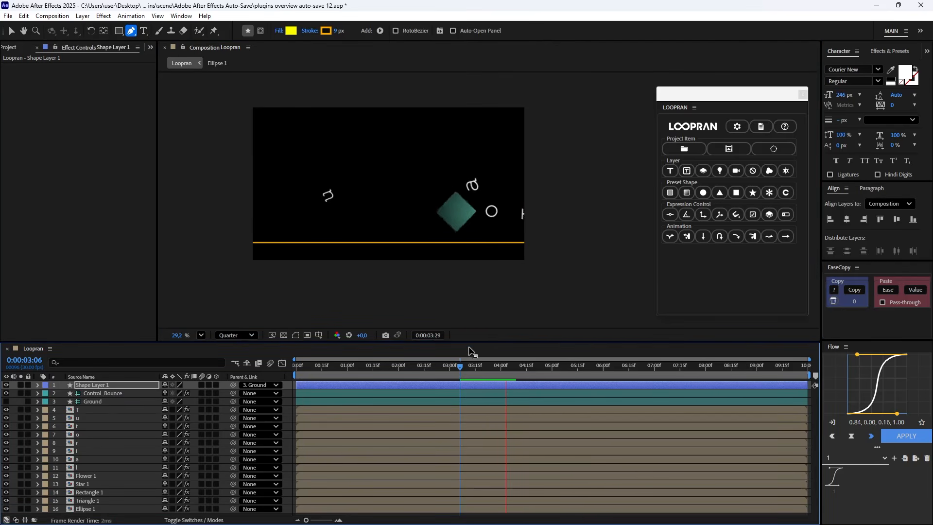
Set the Ground layer's Rotation to 3,7° and preview the shapes bouncing on the tilted line.
drag(484, 365, 496, 368)
click(94, 402)
key(r)
drag(184, 409, 197, 410)
key(space)
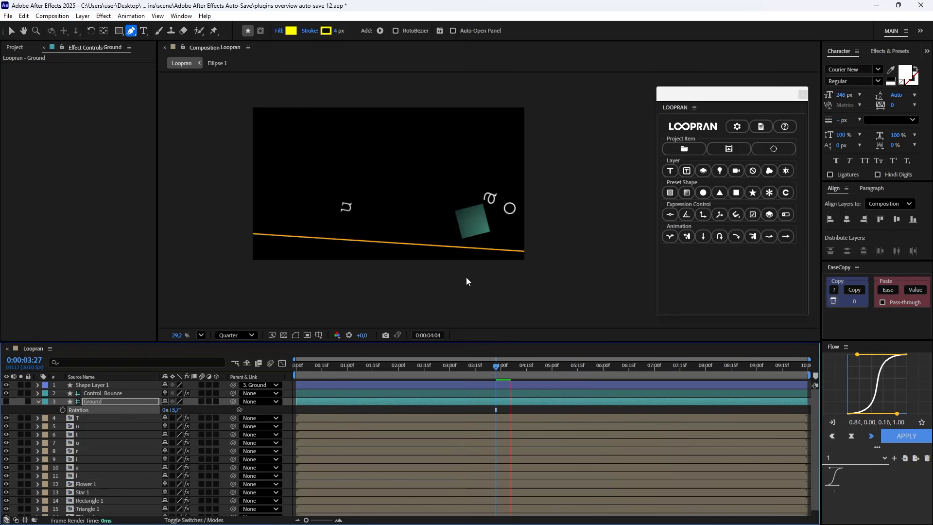
click(502, 371)
key(space)
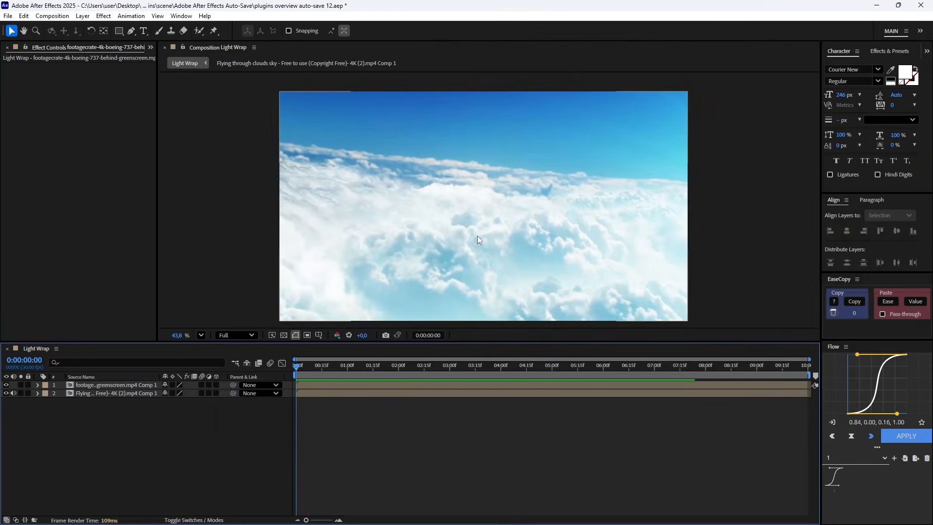
Preview the airplane footage in the Light Wrap composition and stop at 0:00:02:24.
key(space)
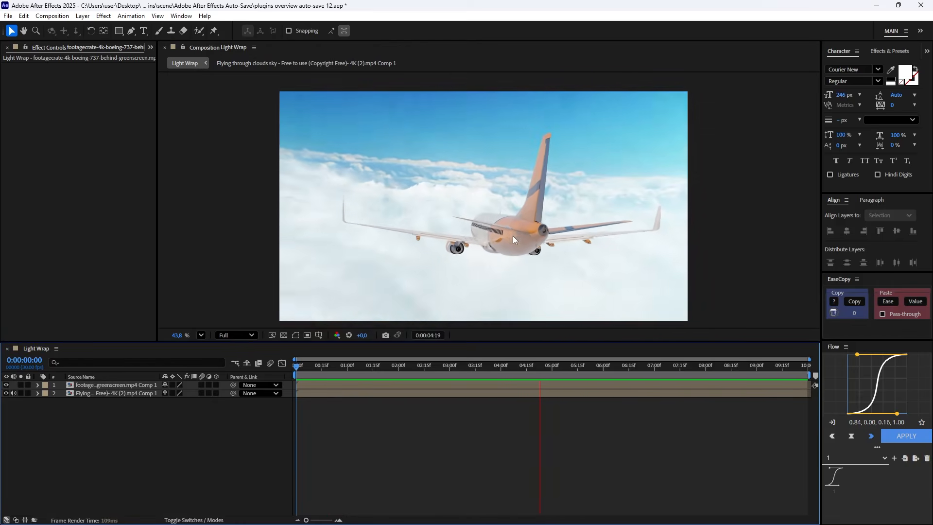
drag(493, 365, 415, 381)
click(438, 375)
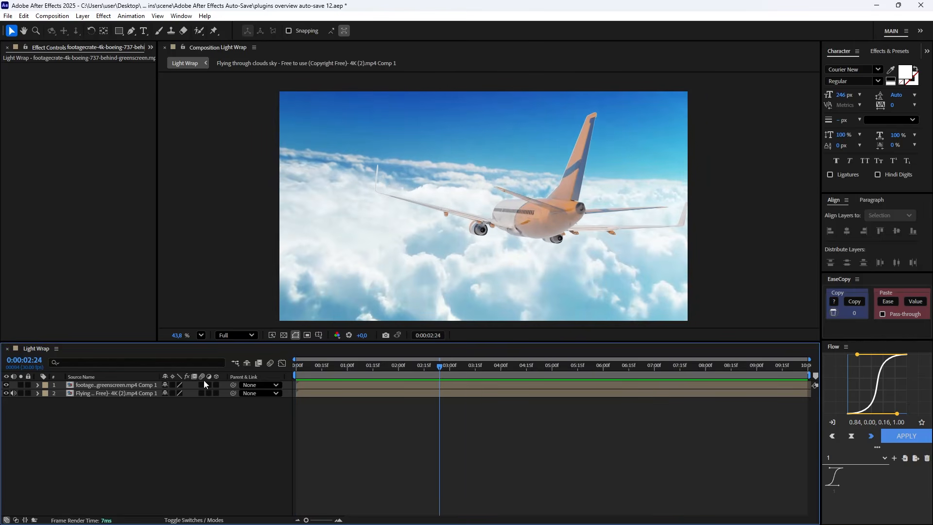
Apply Crate's Light Wrap to the airplane greenscreen layer, with the Flying through clouds sky layer as Background Layer.
click(123, 392)
click(125, 385)
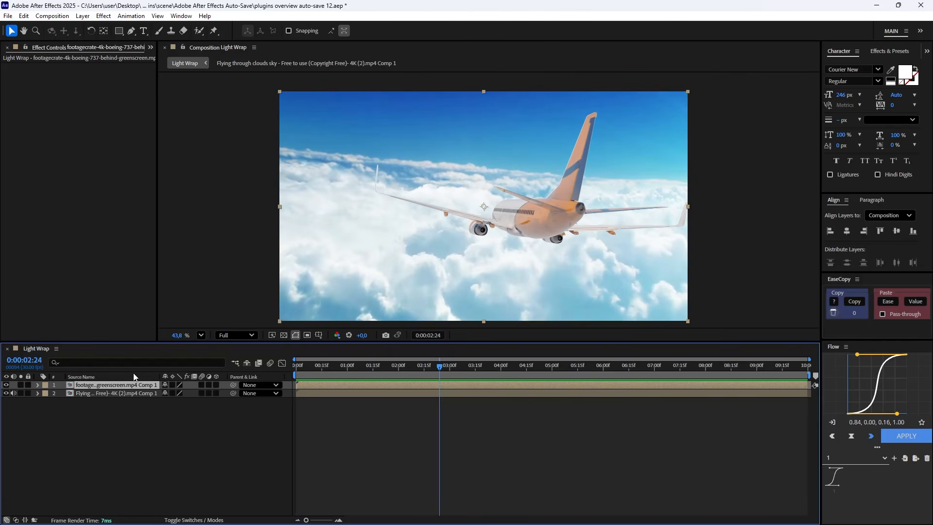
key(ctrl+space)
text(lightwra)
click(132, 386)
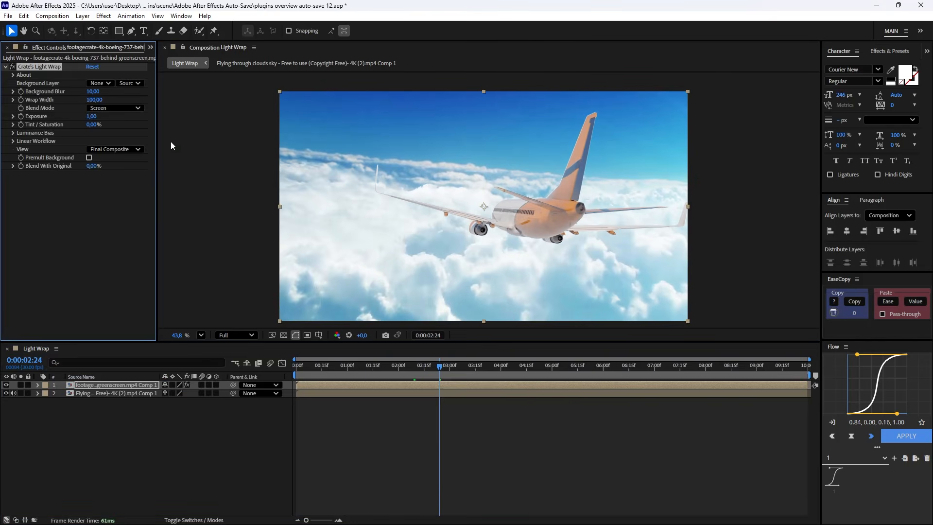
click(103, 84)
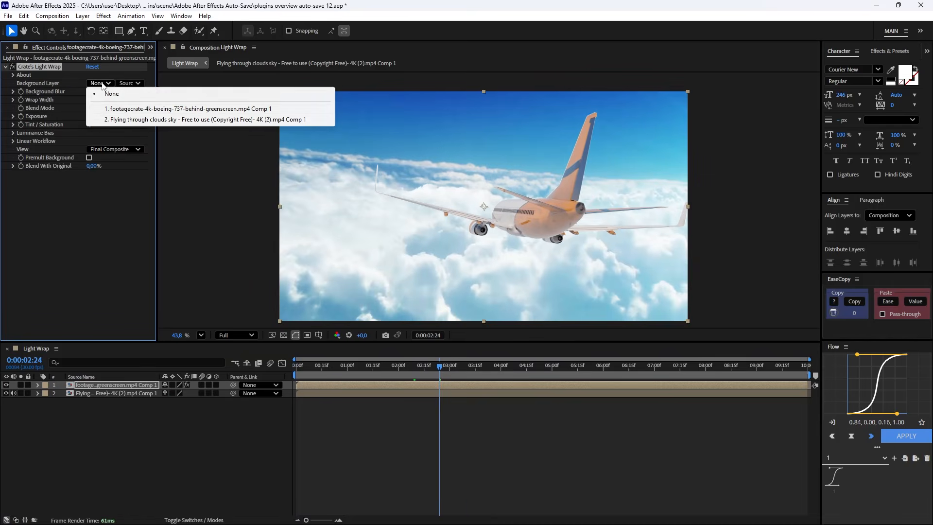
click(131, 118)
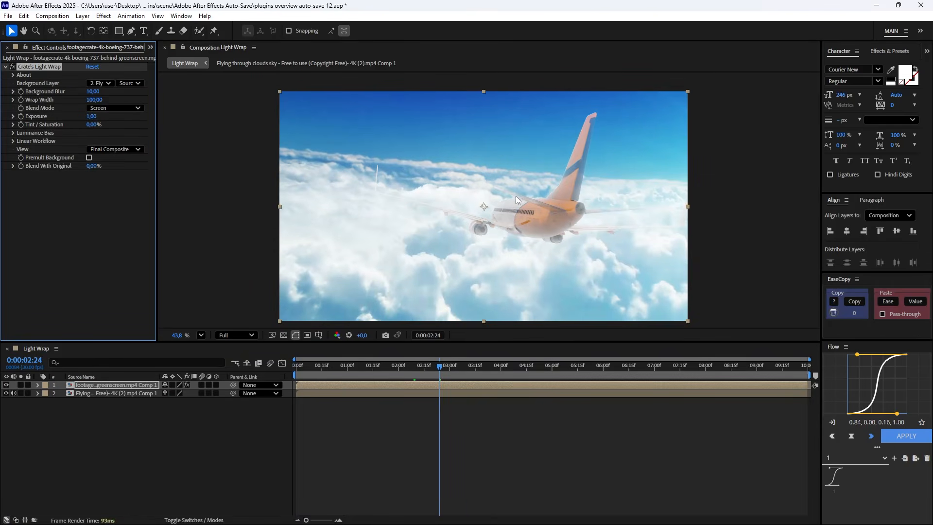
Toggle Crate's Light Wrap off and on to compare the airplane with and without the effect.
click(13, 66)
click(14, 67)
click(13, 67)
click(13, 67)
click(14, 67)
click(13, 67)
Set Crate's Light Wrap's Wrap Width to 40.
click(94, 99)
text(40)
key(Return)
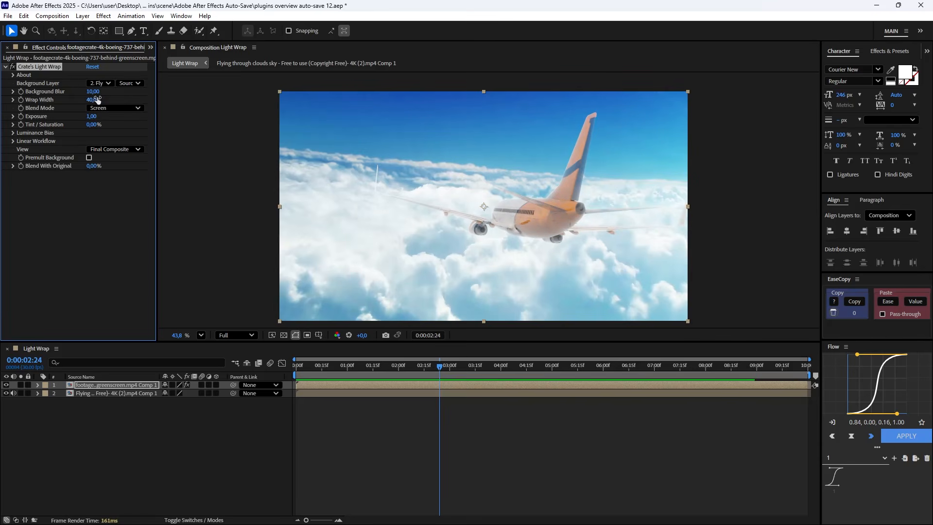
Add the Lumetri Color effect to the airplane greenscreen layer.
click(117, 387)
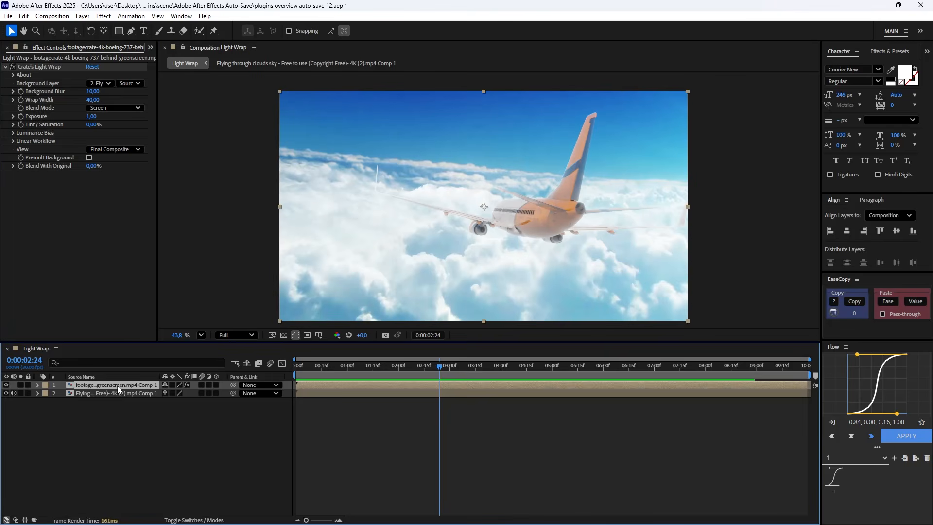
key(ctrl+space)
text(lumne)
key(BackSpace)
key(BackSpace)
text(et)
click(113, 395)
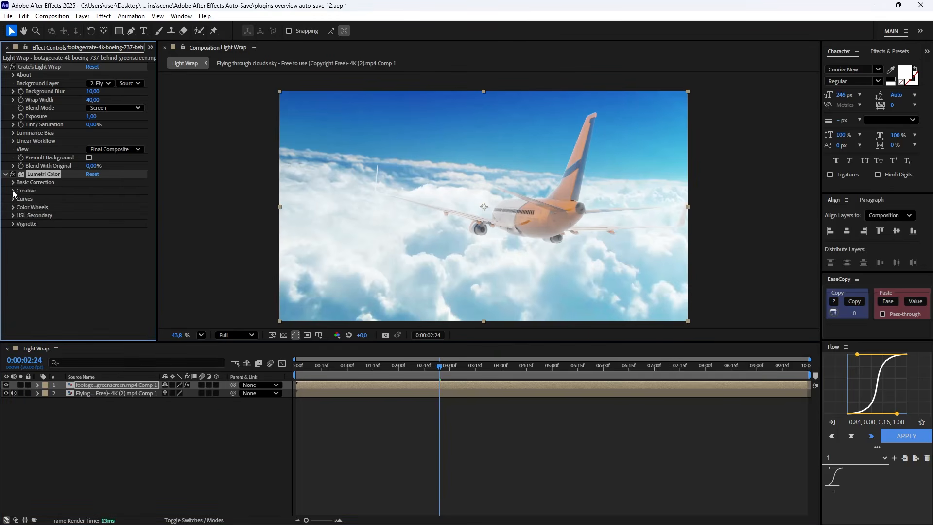
Set Lumetri Color's Temperature to -15 and Saturation to 70, and preview the airplane composite.
click(12, 183)
click(92, 224)
text(-15)
key(Return)
click(92, 240)
text(70)
key(Return)
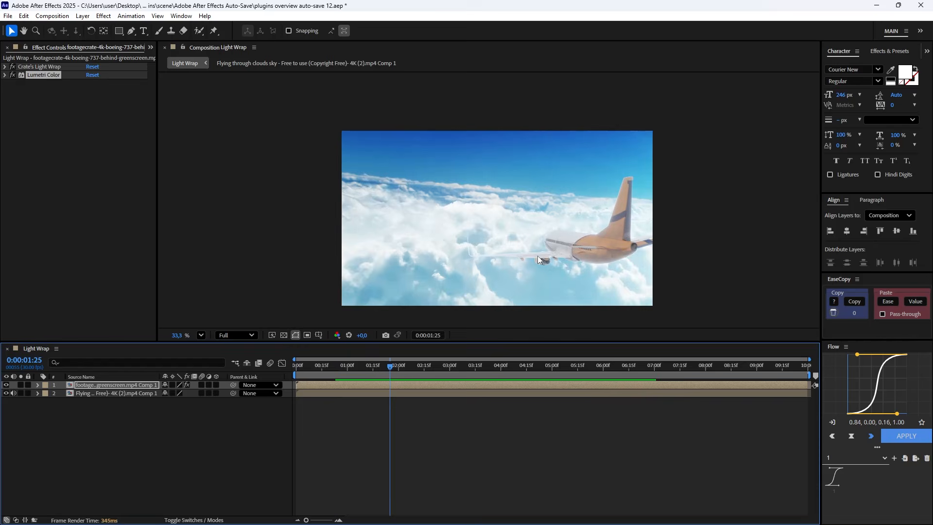
key(space)
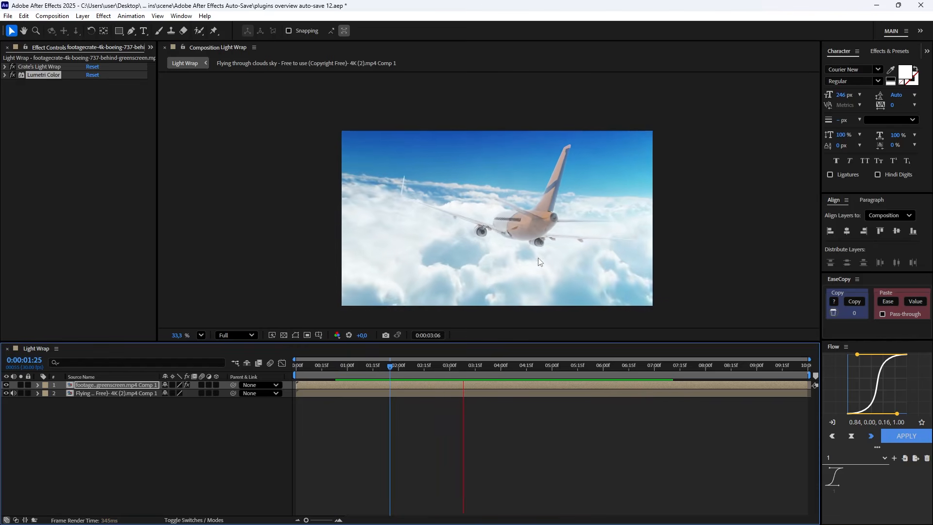
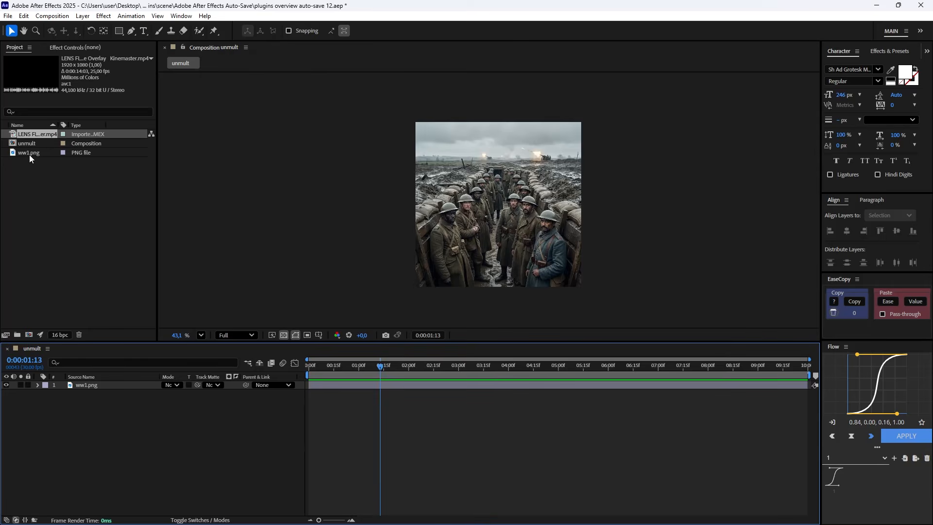
Place the lens flare video above ww1.png with Screen blending, lower it to the soldiers' feet and shift the clip earlier in time.
drag(29, 155, 113, 383)
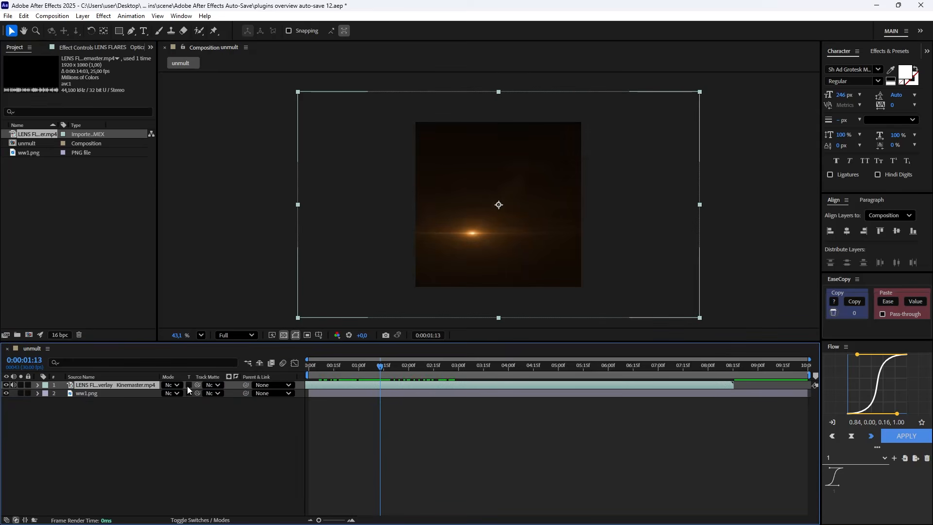
click(169, 384)
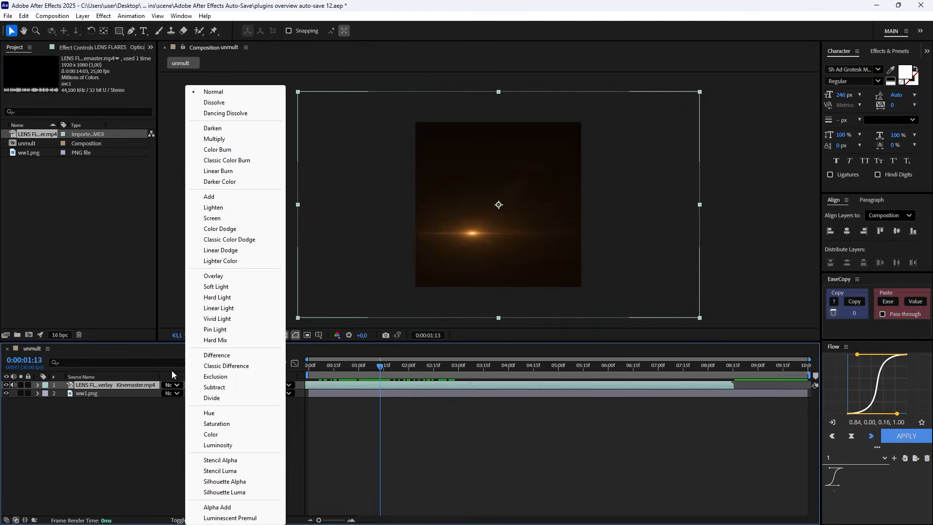
click(220, 218)
drag(489, 235, 497, 273)
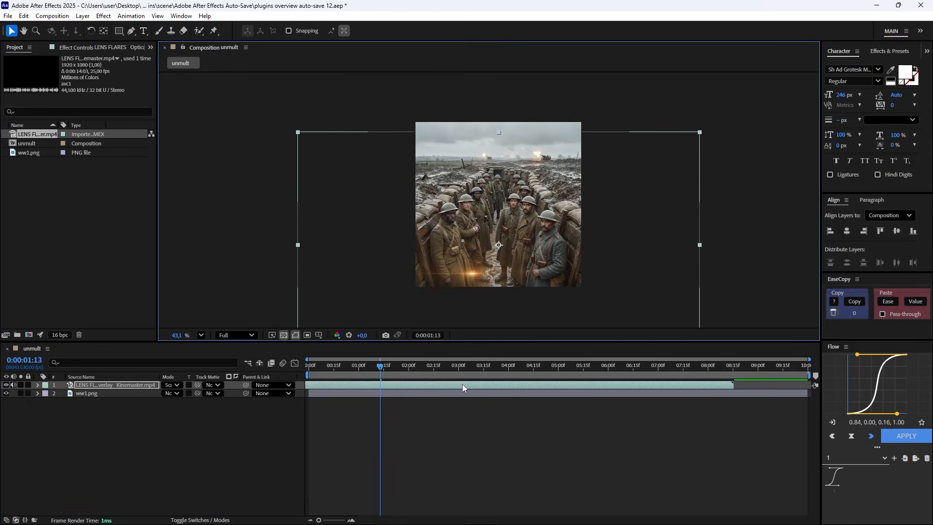
drag(391, 380, 402, 378)
Set the lens flare layer's blending mode back to Normal and apply the UnMult effect to it.
click(171, 385)
click(220, 92)
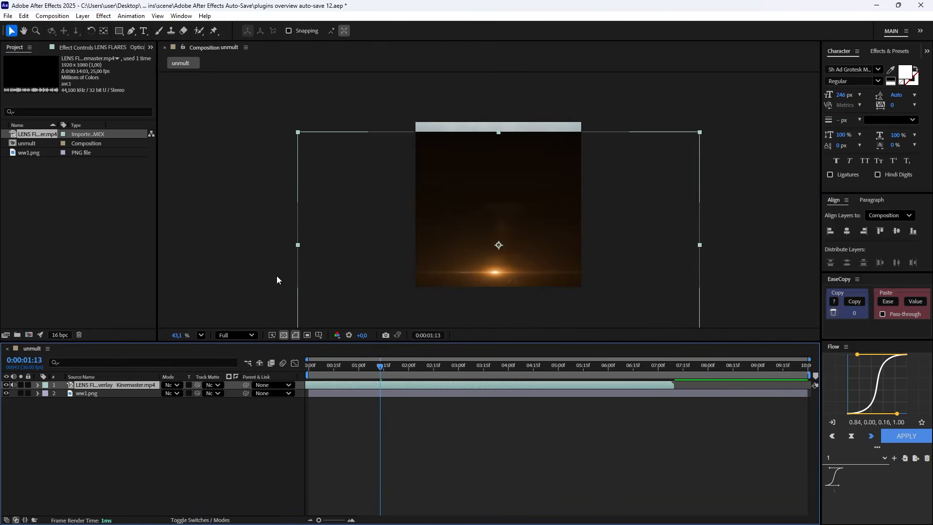
key(ctrl+space)
text(unm)
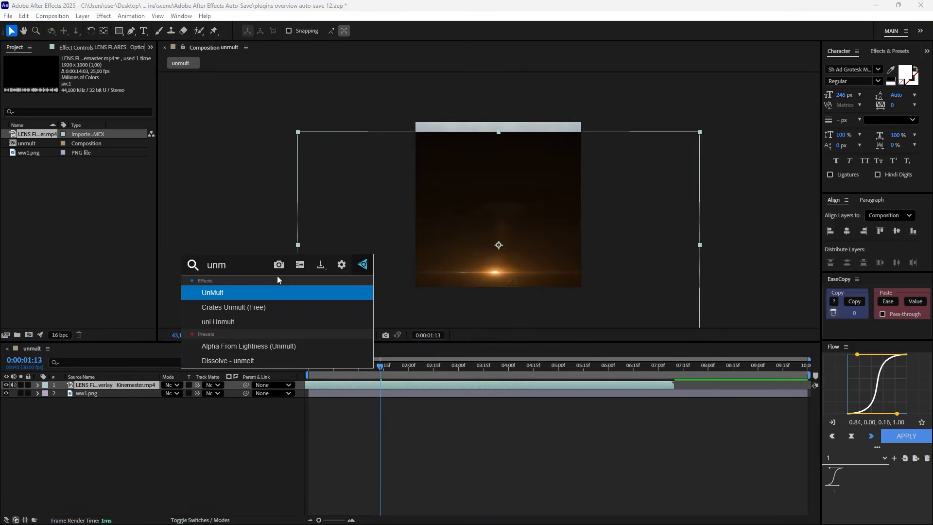
key(Return)
Scale the lens flare layer to 106.1% and reposition the flare over the ground between the soldiers.
drag(511, 269, 500, 258)
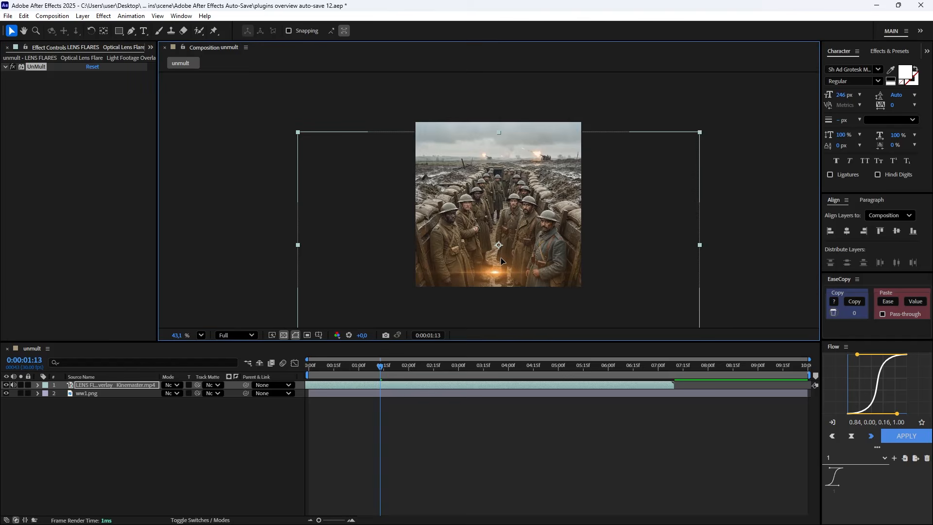
key(s)
drag(176, 394, 206, 395)
drag(497, 254, 498, 259)
Play through the opening seconds of the unmult composition to review the lens flare over the trench image.
drag(380, 366, 347, 369)
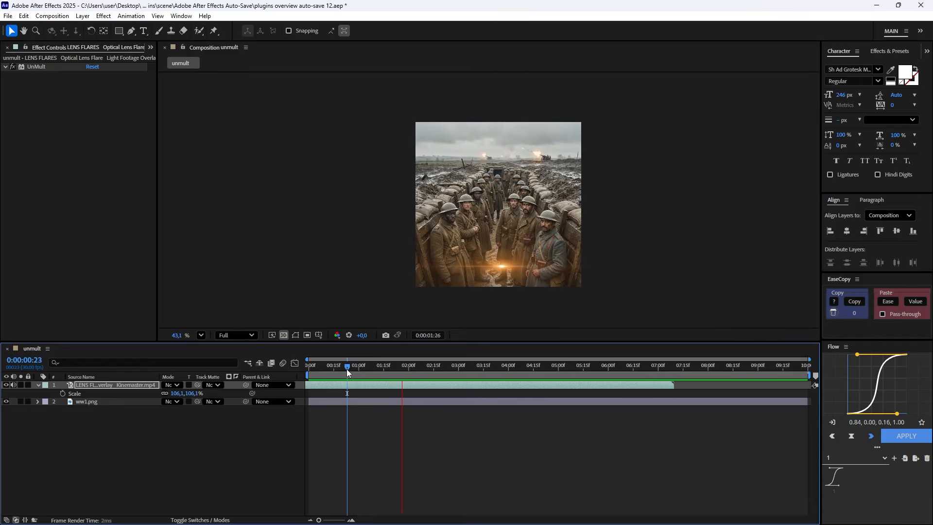
drag(386, 370, 320, 370)
key(space)
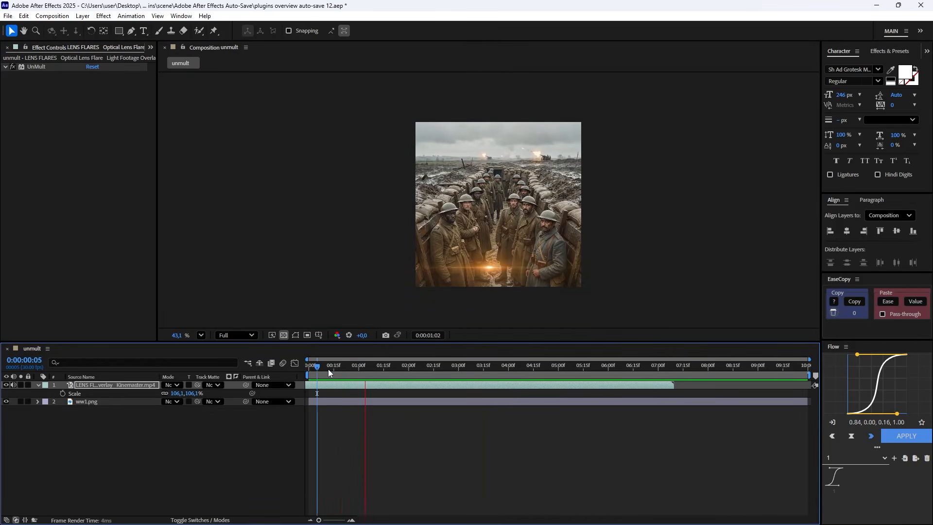
click(371, 368)
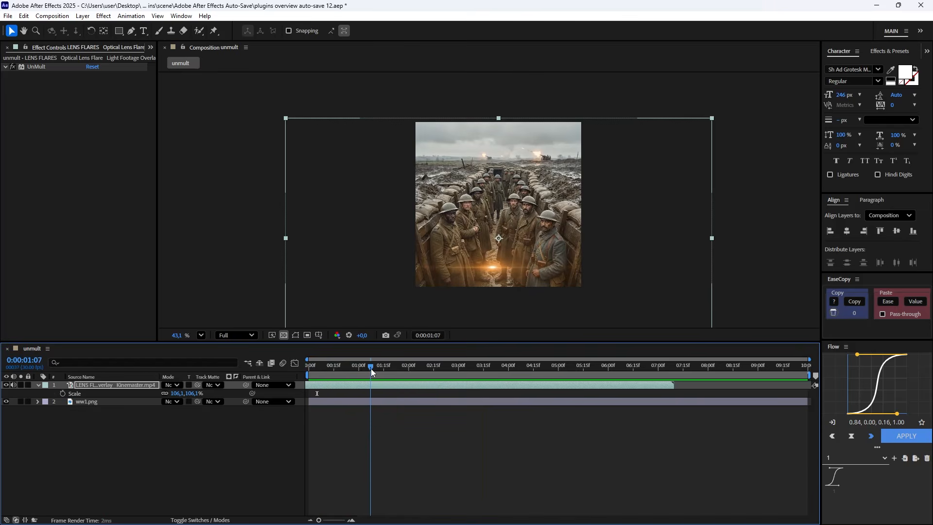
click(192, 446)
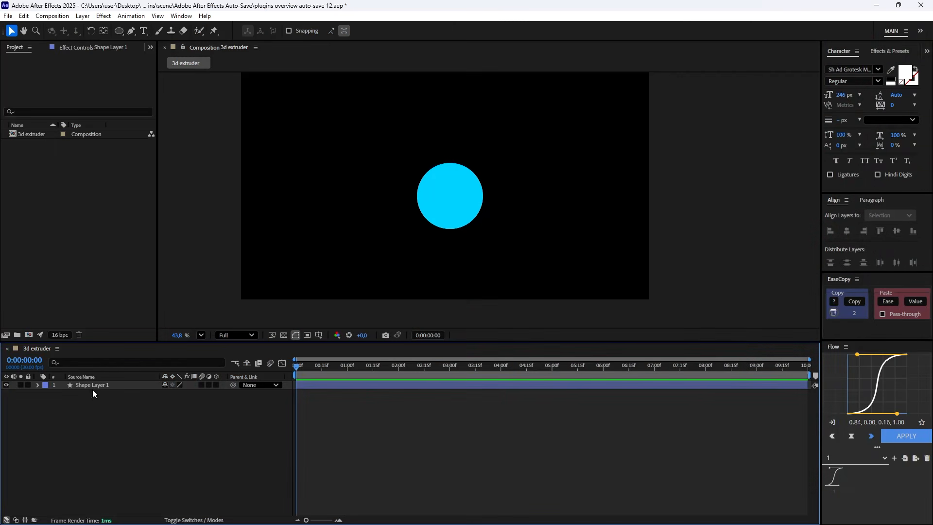
Extrude the blue circle shape layer with 3D Extruder + at a depth of 20.
click(93, 386)
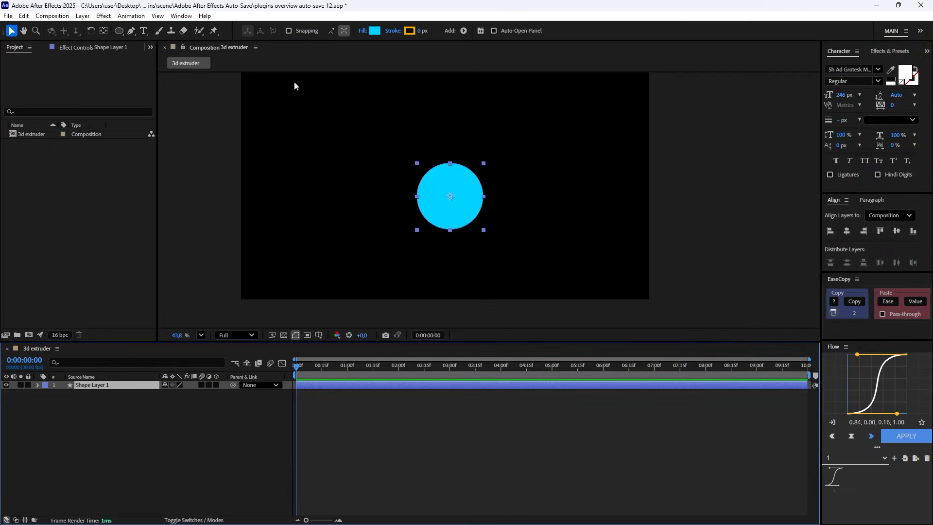
click(181, 16)
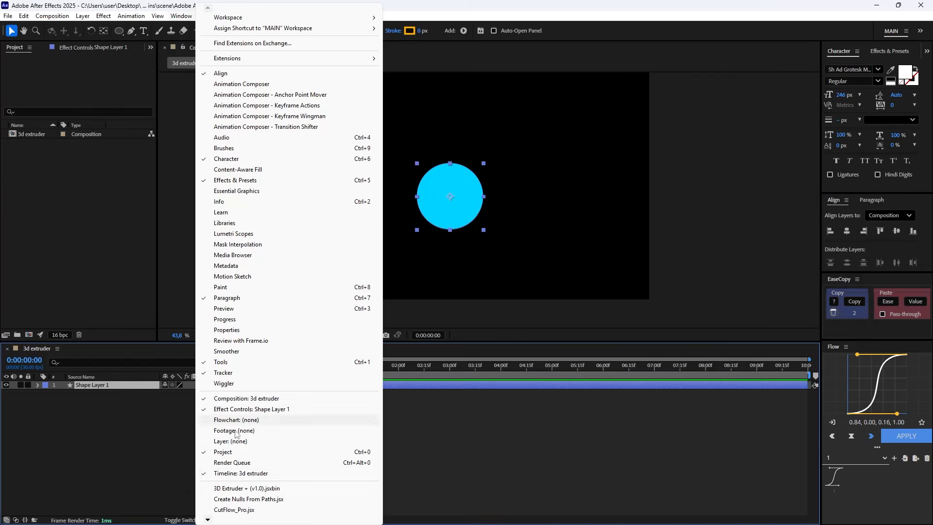
click(320, 488)
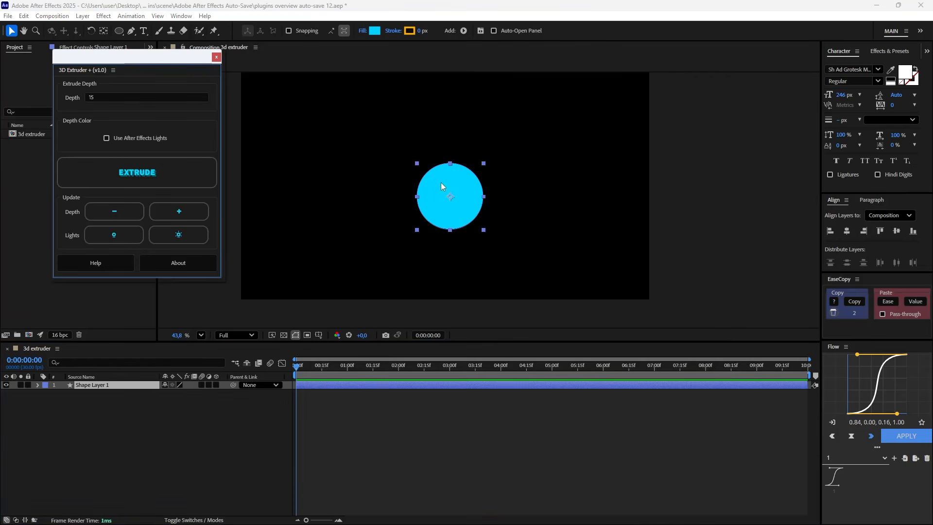
click(92, 97)
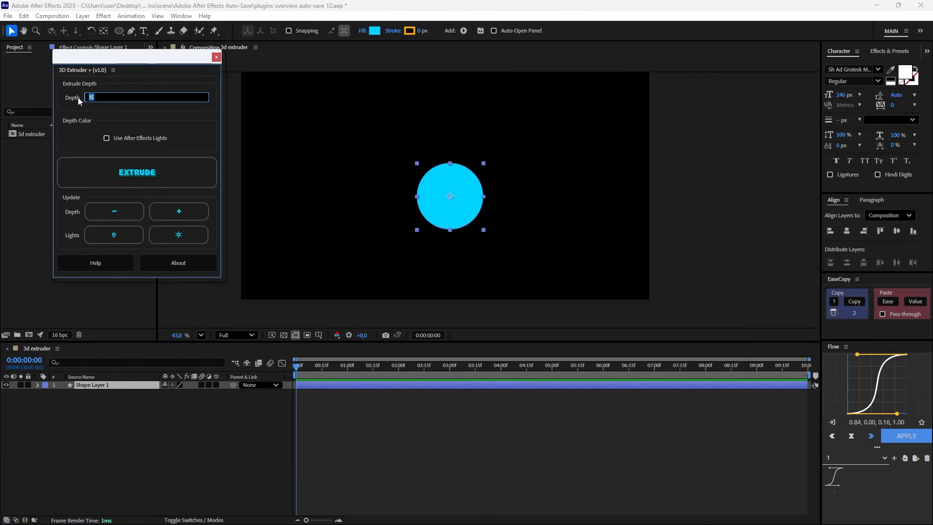
text(20)
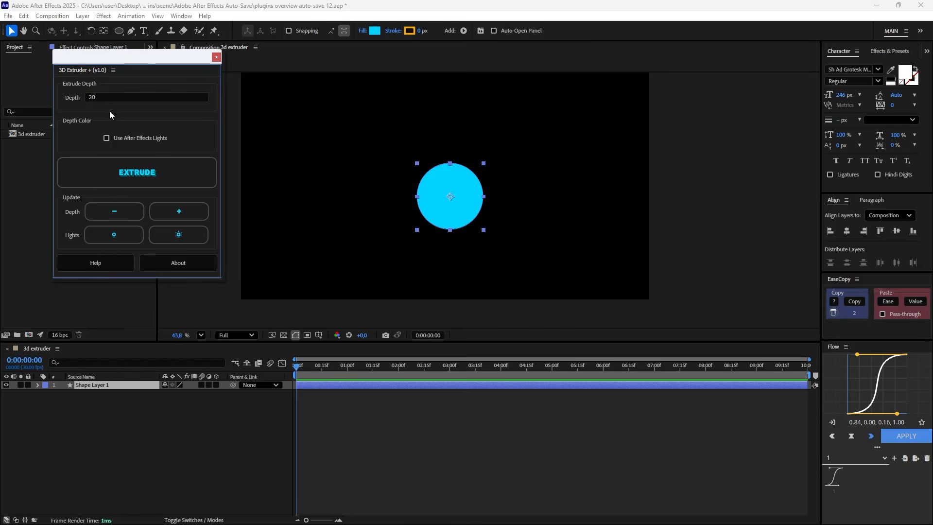
click(133, 176)
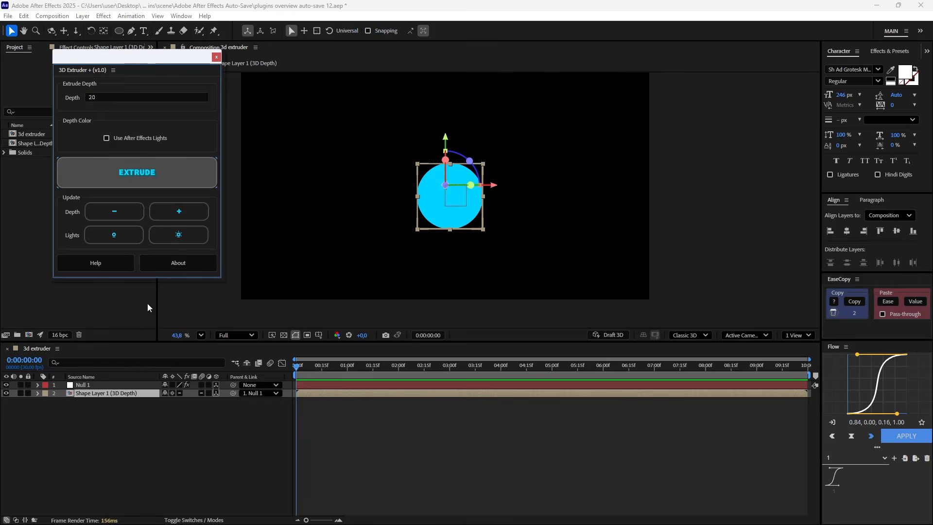
Rotate the Null 1 layer that controls the extruded circle to show its 3D depth.
click(141, 409)
click(121, 393)
click(118, 385)
click(117, 393)
click(117, 384)
key(r)
mouse_move(172, 409)
mouse_down()
mouse_move(206, 407)
mouse_move(131, 410)
mouse_move(186, 408)
mouse_up()
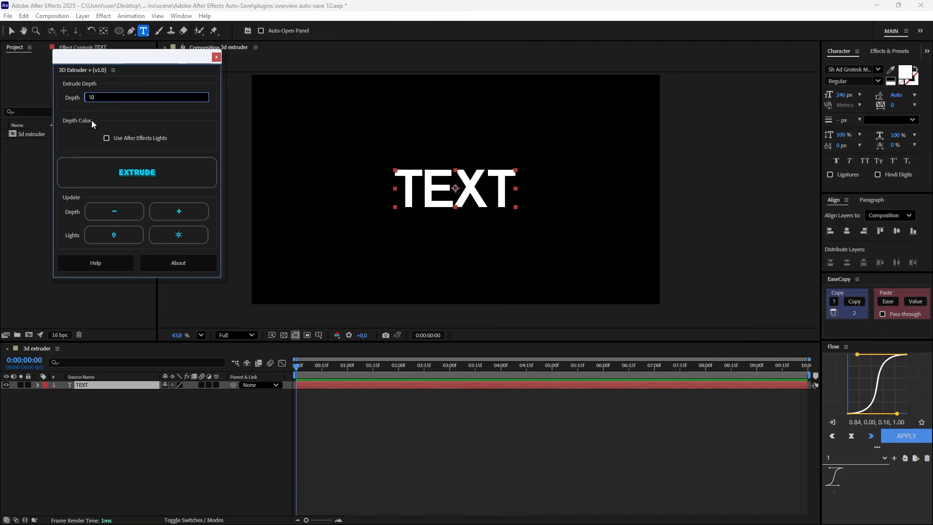
Extrude the TEXT layer with 3D Extruder + at a depth of 10 and rotate its null to show the depth.
click(158, 174)
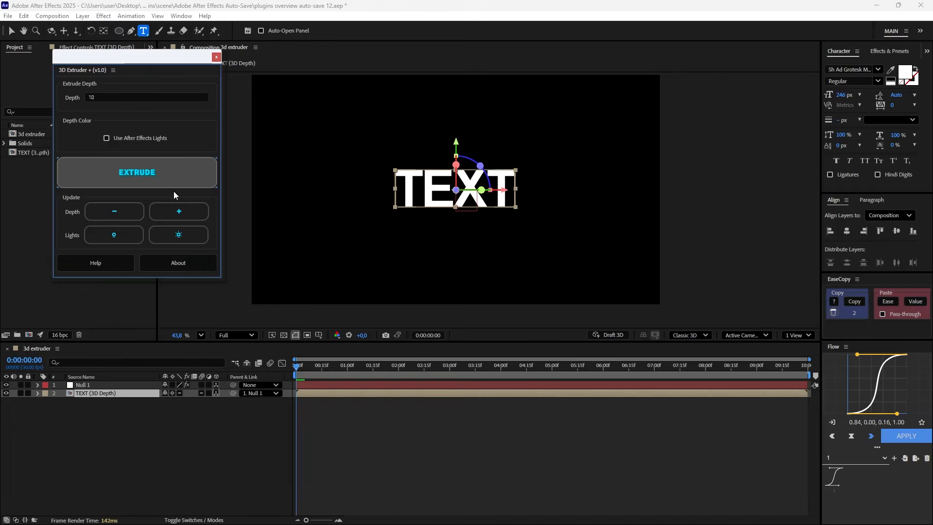
click(105, 384)
key(r)
mouse_move(177, 412)
mouse_down()
mouse_move(151, 410)
mouse_move(195, 408)
mouse_move(162, 402)
mouse_move(178, 402)
mouse_up()
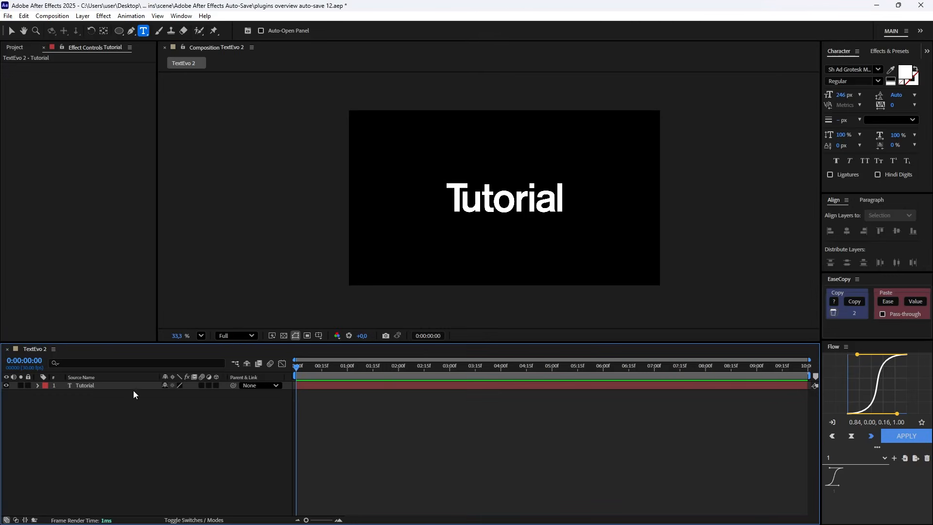
Add a TextEvo animator to the Tutorial text layer with the textevo2 script, select its Strength keyframes and preview the animation.
click(122, 386)
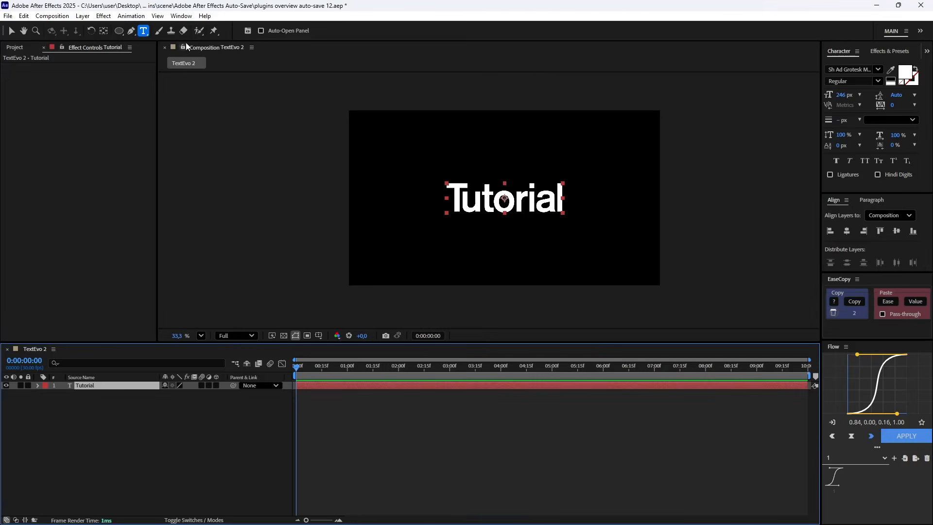
click(185, 15)
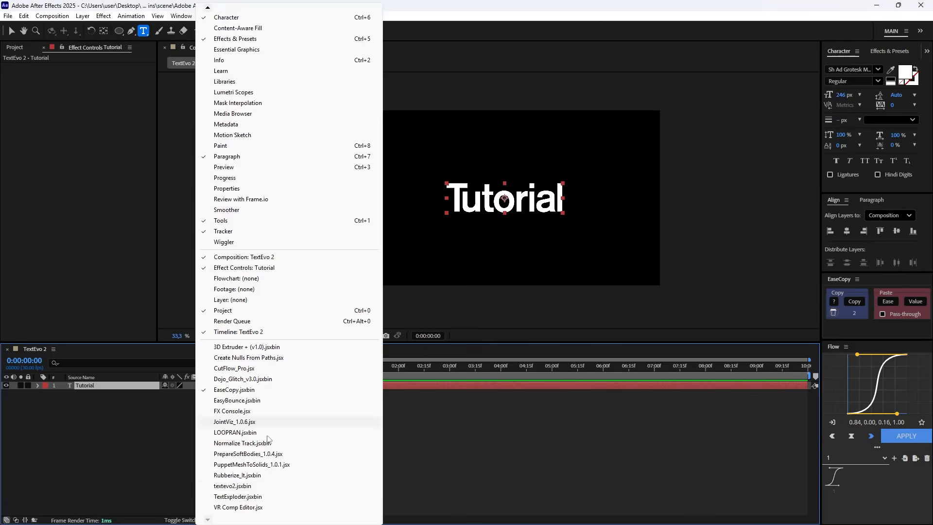
click(232, 486)
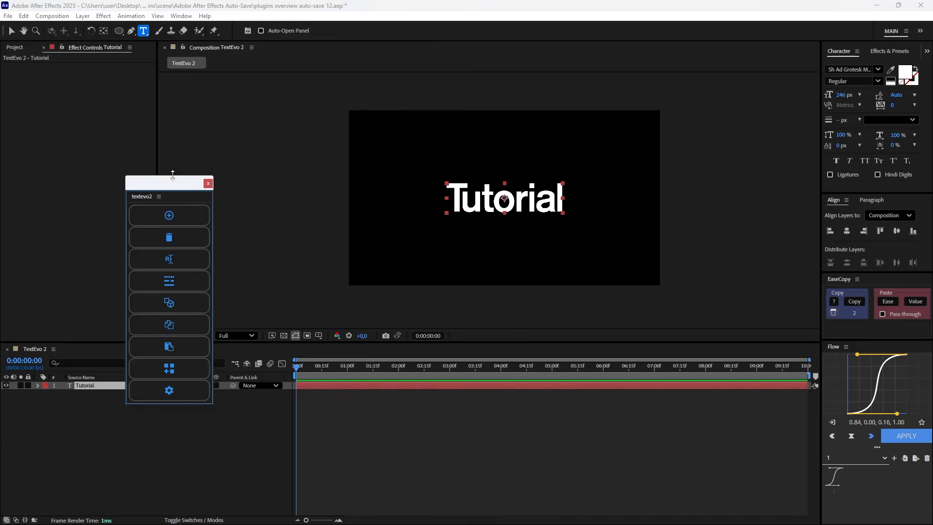
drag(166, 188, 185, 98)
click(89, 131)
drag(371, 418, 302, 396)
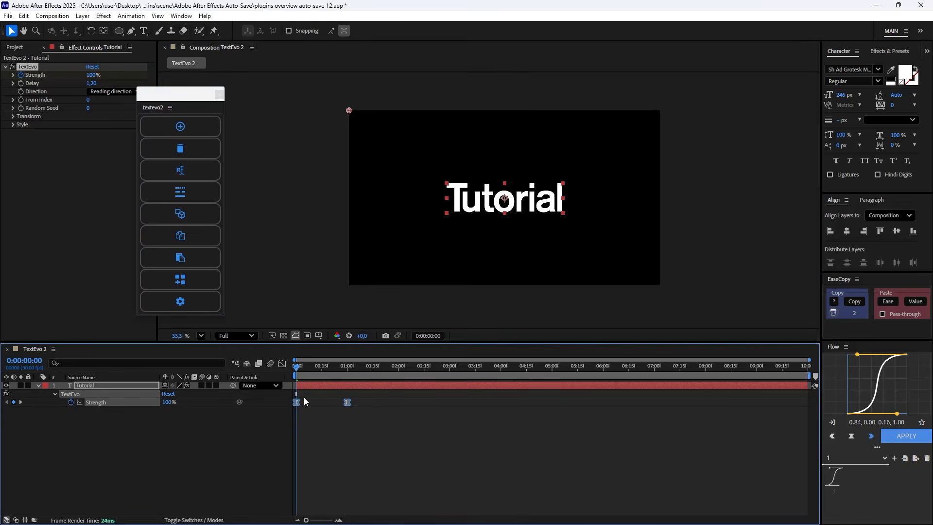
key(space)
click(235, 435)
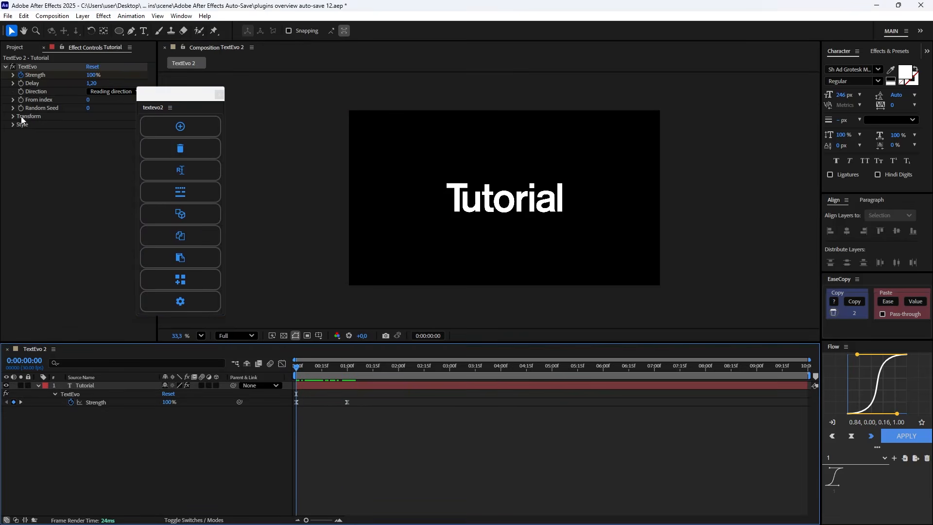
click(221, 94)
Set the TextEvo Transform Scale to 0% and preview the letters scaling in.
click(12, 116)
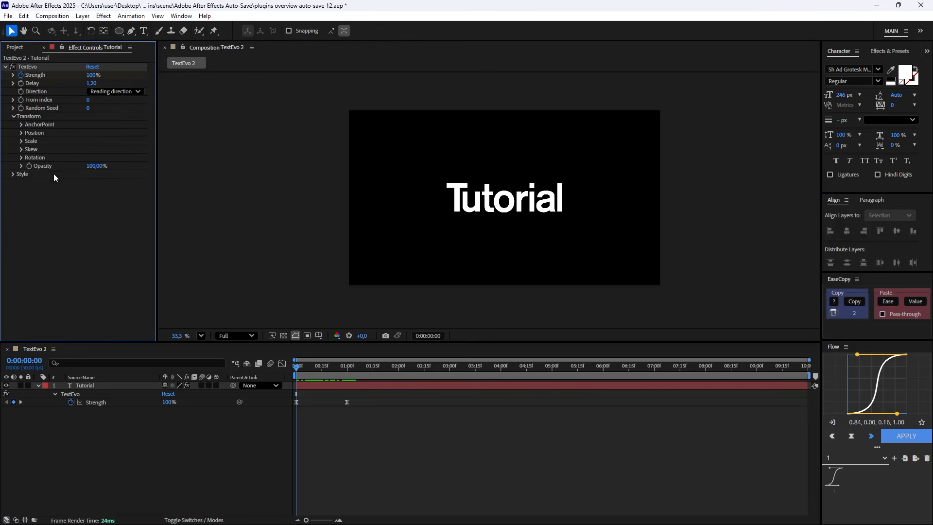
click(22, 141)
click(94, 150)
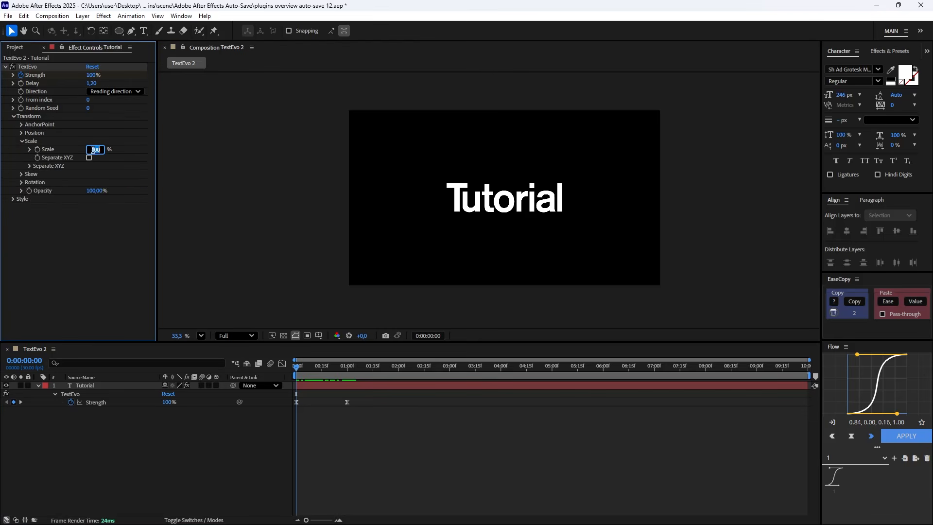
key(Return)
key(space)
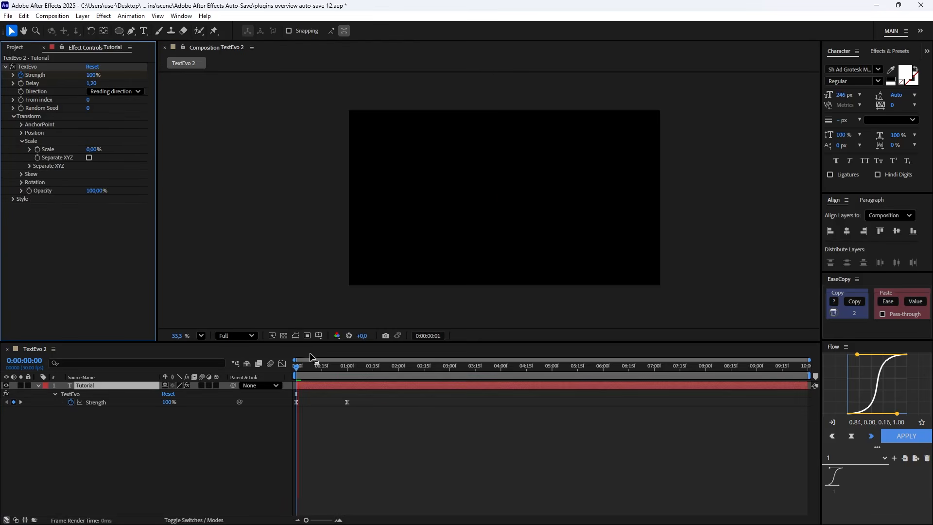
mouse_move(311, 367)
mouse_down()
mouse_move(264, 369)
mouse_move(354, 368)
mouse_move(286, 375)
mouse_move(316, 367)
mouse_up()
key(space)
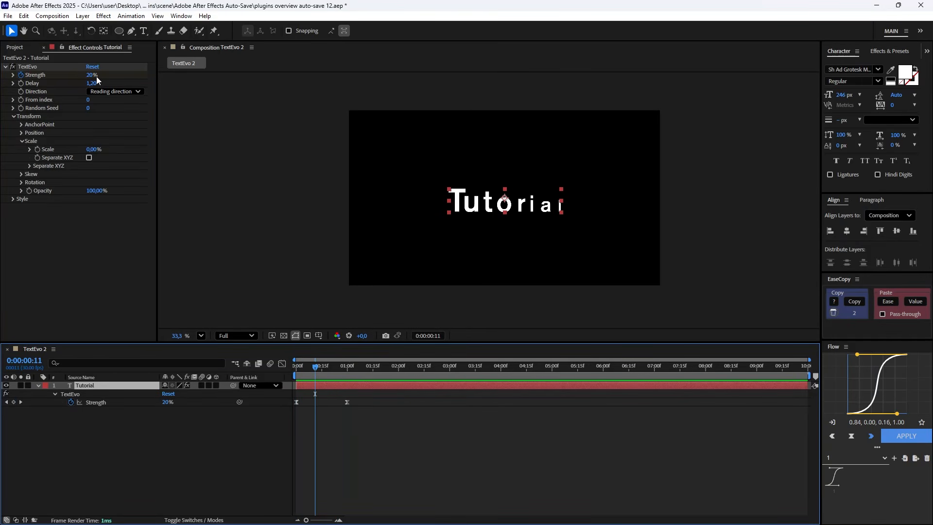
Set the TextEvo Delay to 0 and preview the text animation from the start.
click(92, 83)
text(0)
click(121, 274)
drag(311, 367, 262, 369)
key(space)
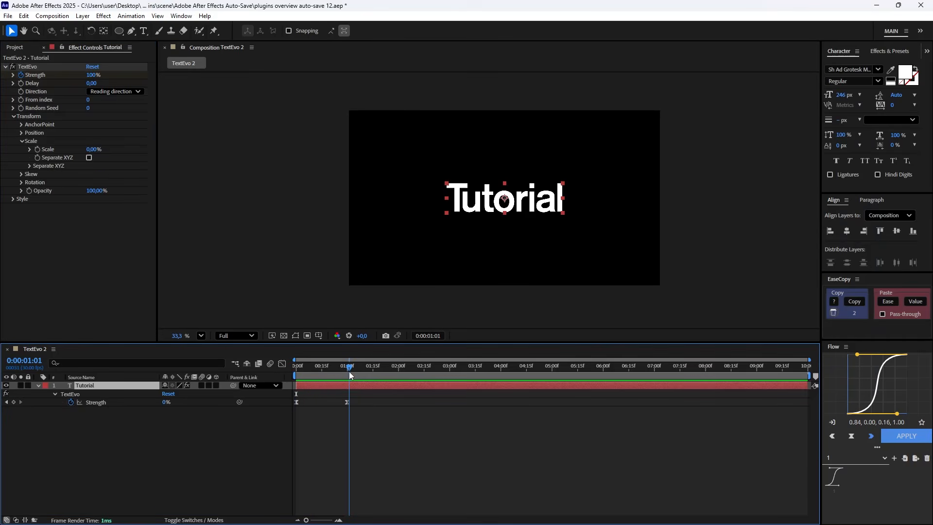
Try another TextEvo Direction option, set the Delay to 2 and preview the text animation.
click(104, 92)
click(115, 123)
drag(344, 368, 285, 375)
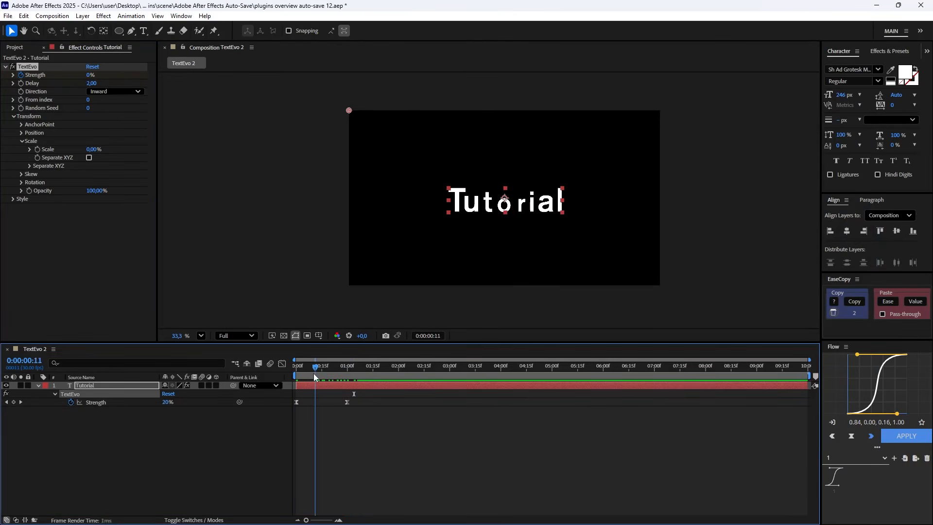
key(space)
click(357, 367)
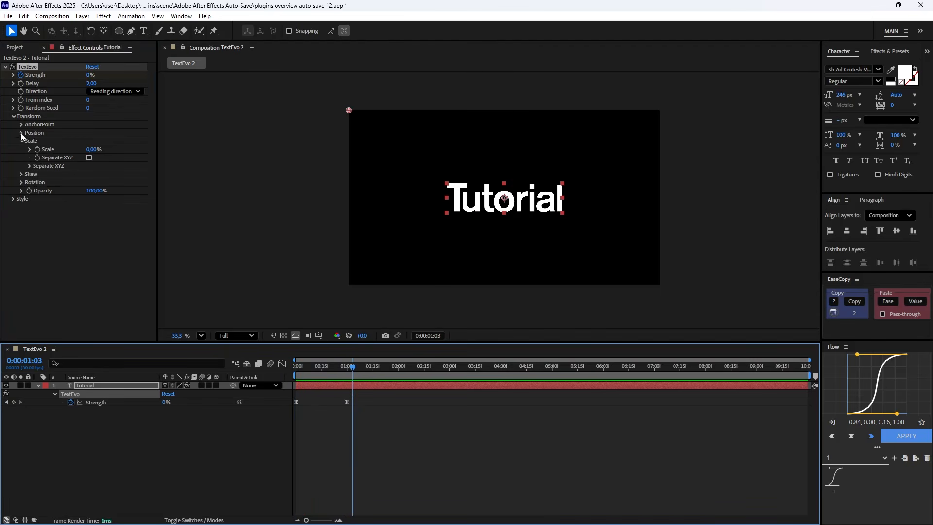
Set the TextEvo Transform Position to X 117, Y 145 and Z 406, and preview the animation.
click(22, 132)
drag(90, 142, 163, 147)
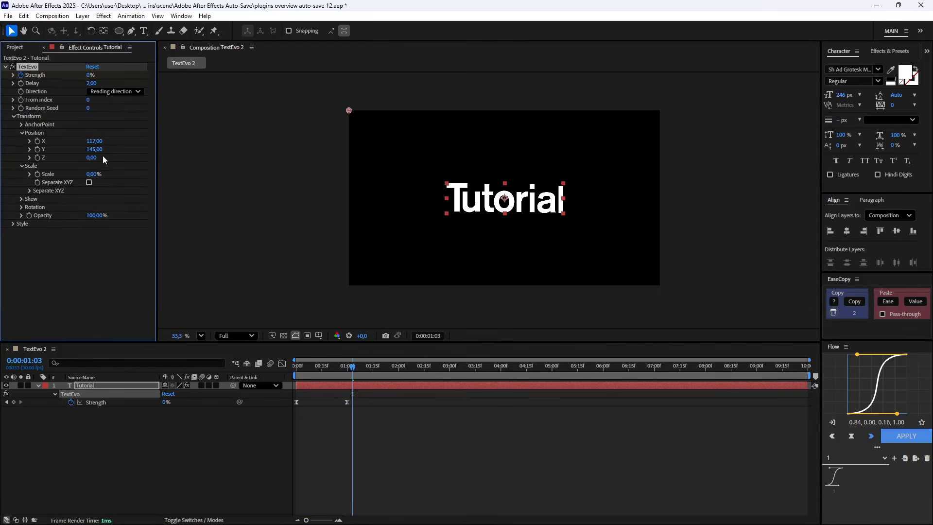
click(448, 412)
key(space)
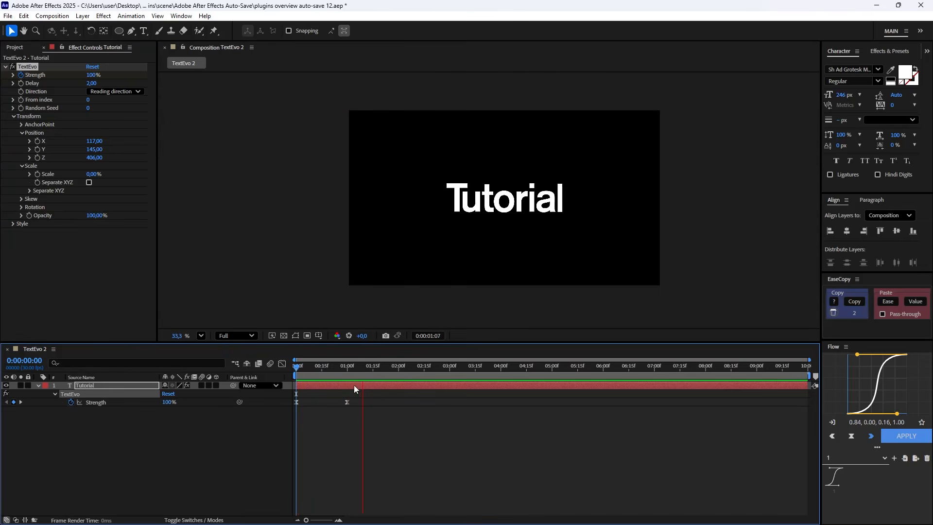
key(space)
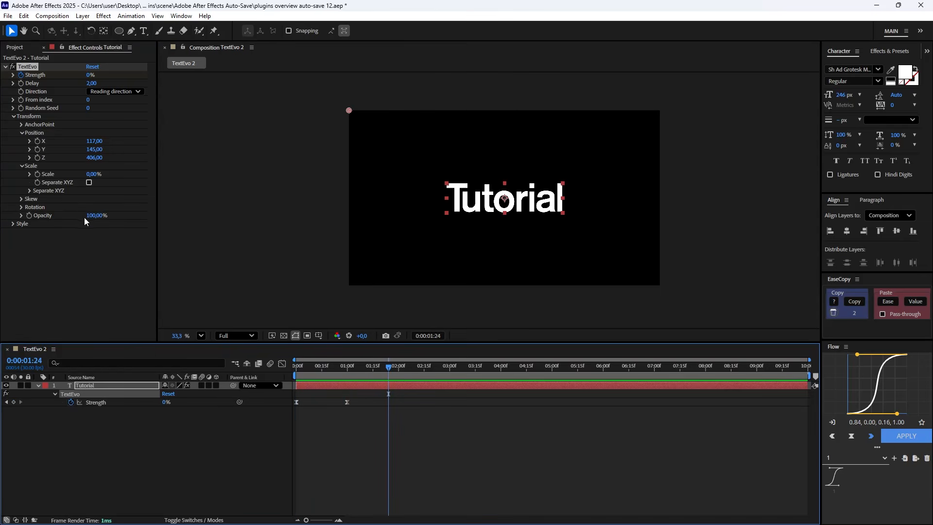
Set the TextEvo Opacity to 0%, preview the letters fading in and expand the effect's Style options.
drag(97, 217, 74, 216)
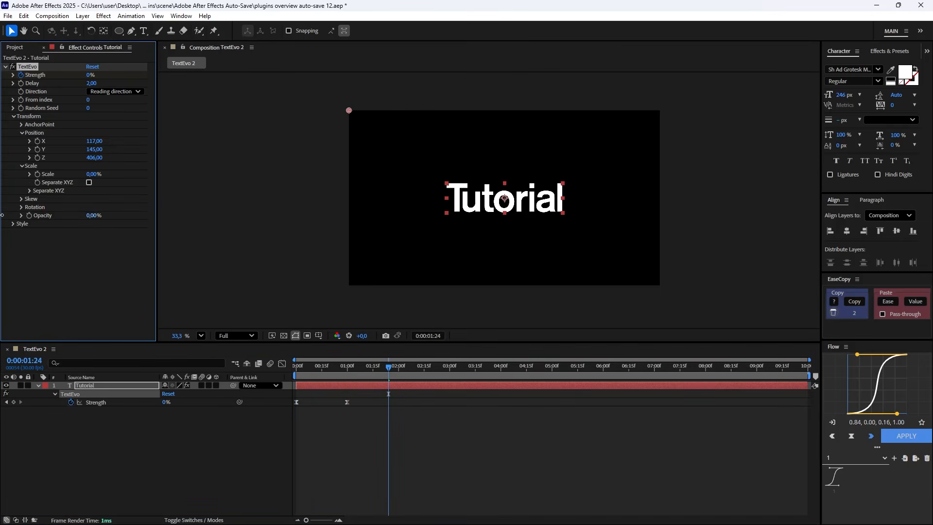
key(space)
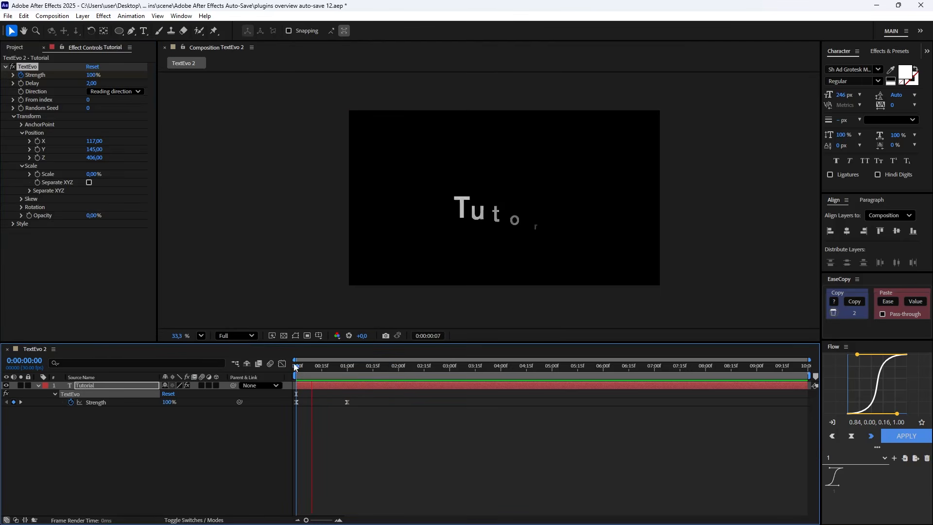
key(space)
click(11, 229)
click(13, 224)
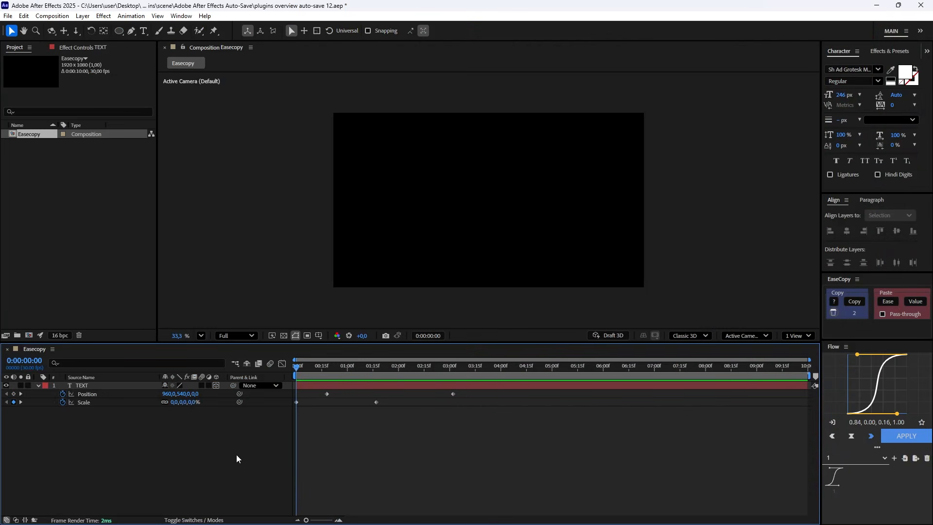
Preview the TEXT layer's original Scale and Position animation, and scrub back to about 0:00:00:09.
key(space)
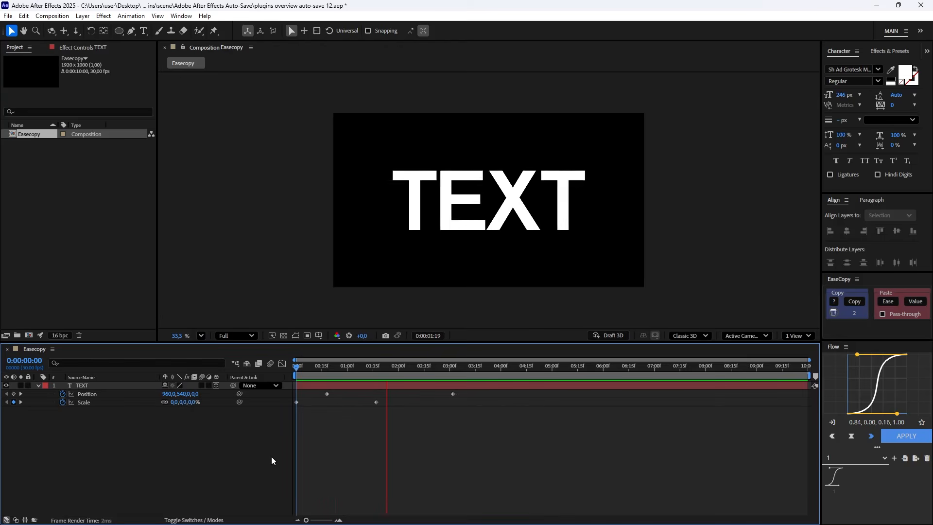
drag(394, 370, 442, 368)
click(311, 369)
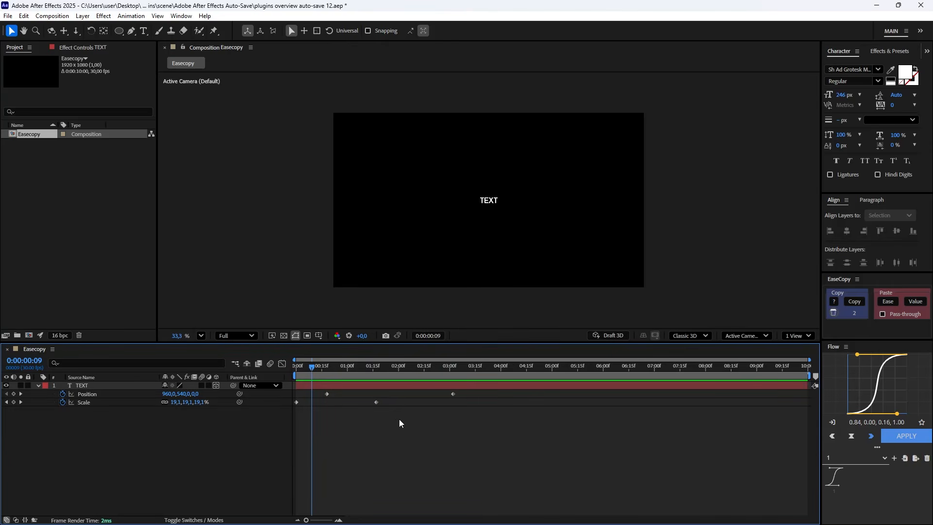
Ease the TEXT layer's two Scale keyframes by reshaping their curve in the graph editor, and preview the animation from the start.
drag(396, 411, 288, 395)
click(282, 363)
drag(389, 496, 349, 489)
click(282, 363)
key(Home)
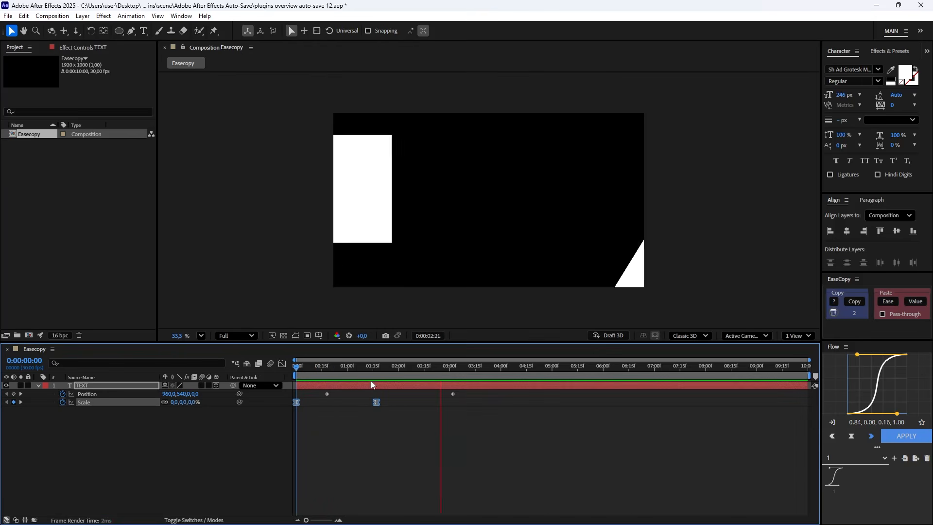
mouse_move(350, 368)
mouse_down()
mouse_move(357, 371)
mouse_move(346, 366)
mouse_up()
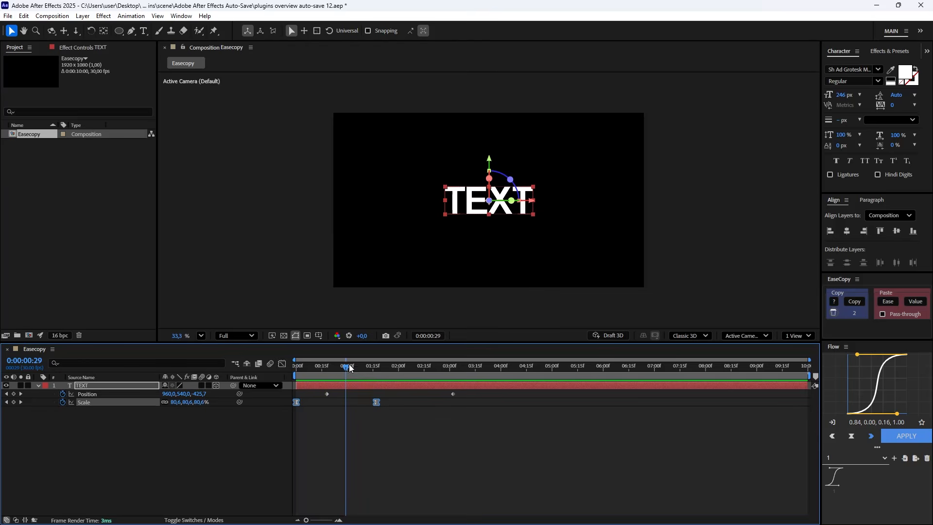
Copy the easing of the Scale keyframes with EaseCopy, paste only the ease onto the Position keyframes and preview from the start.
drag(415, 420, 289, 401)
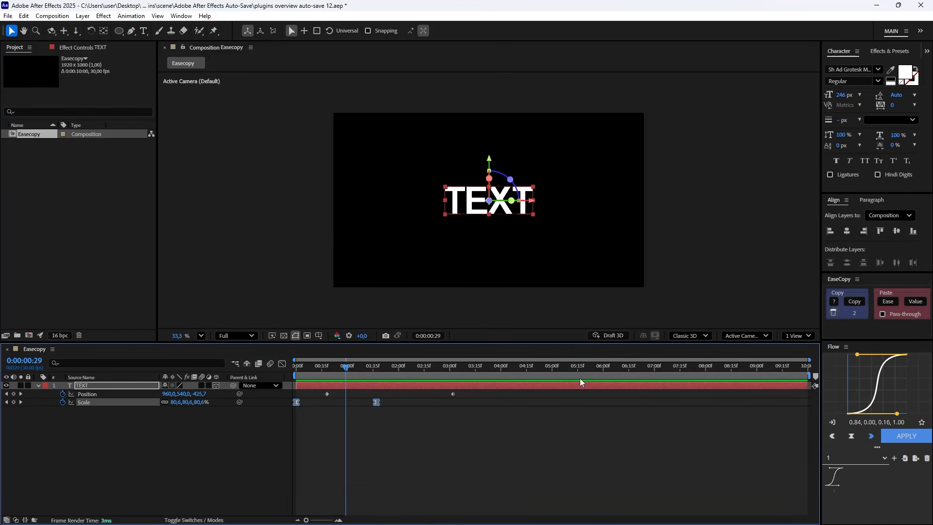
click(857, 303)
drag(476, 391, 320, 395)
click(891, 302)
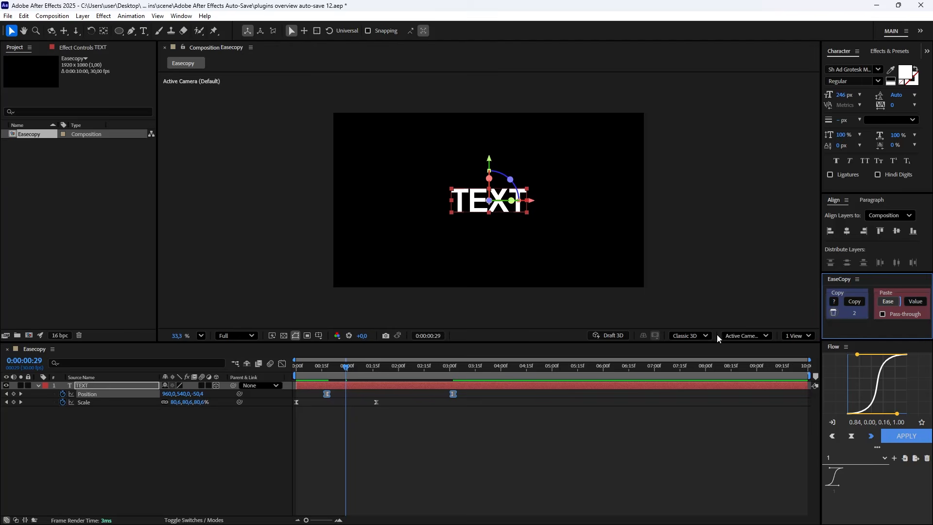
click(311, 370)
key(Home)
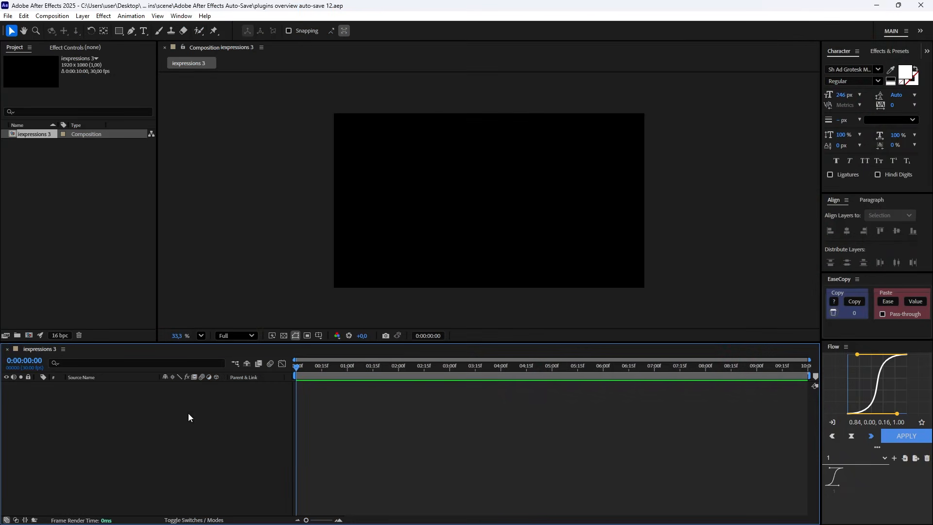
Open the iExpressions3 library, look through its Audio and Camera categories and select Autofocus on POI.
click(182, 16)
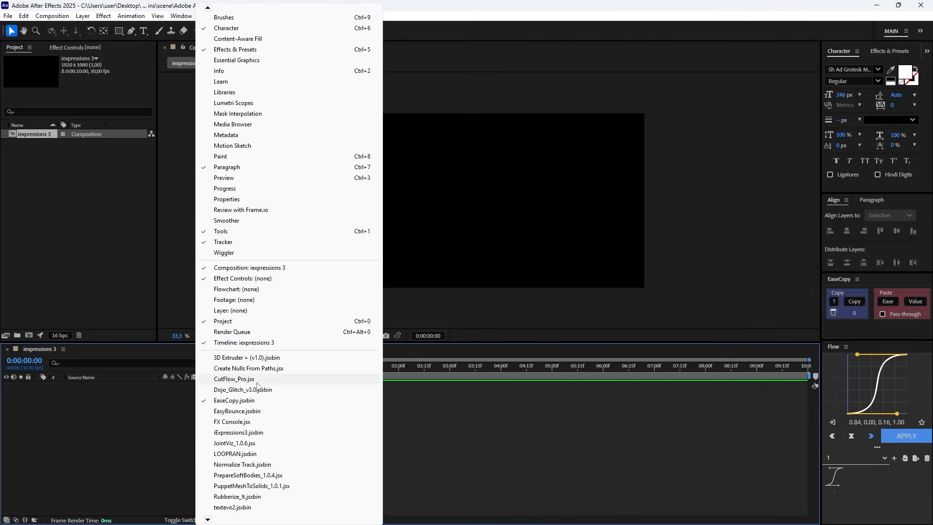
click(238, 432)
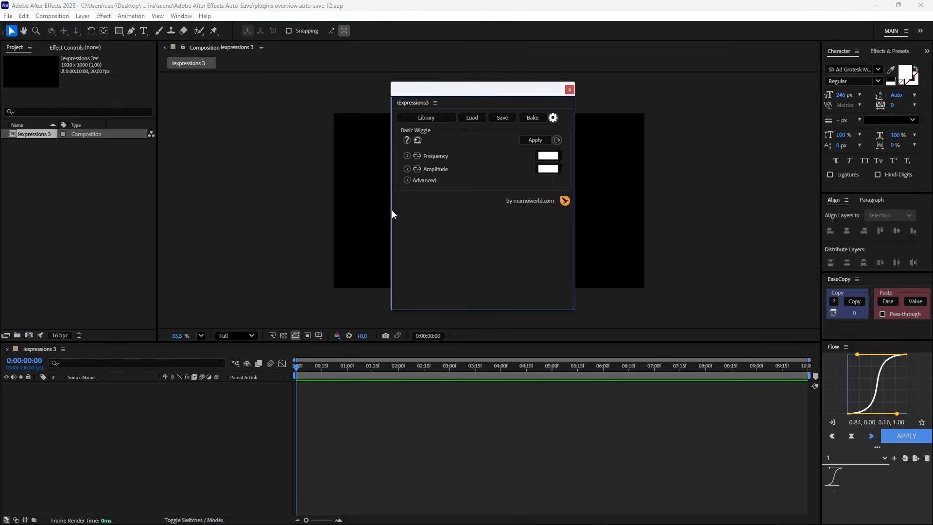
click(427, 117)
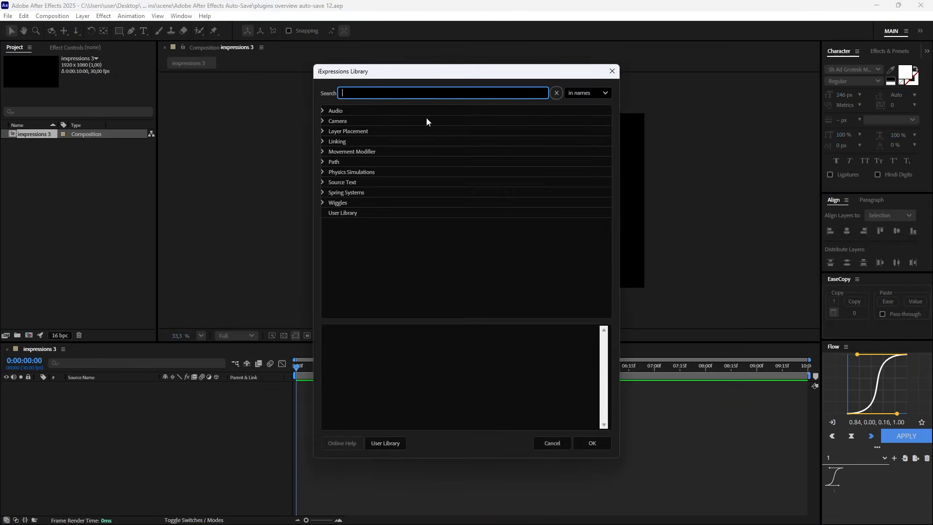
click(322, 109)
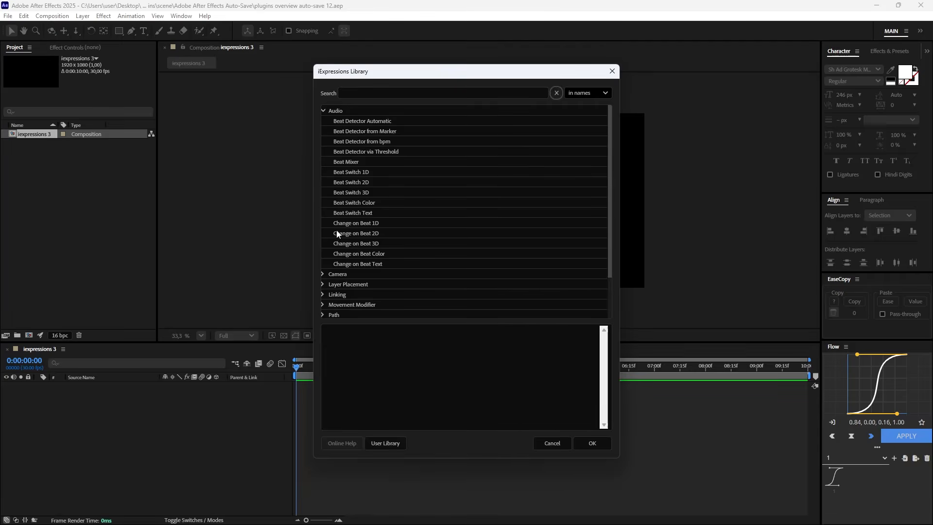
click(322, 111)
click(323, 120)
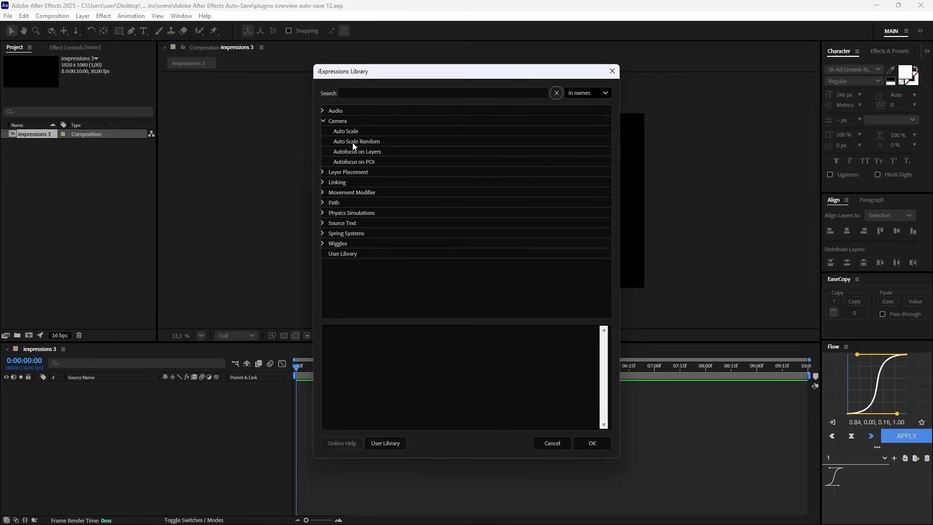
click(351, 162)
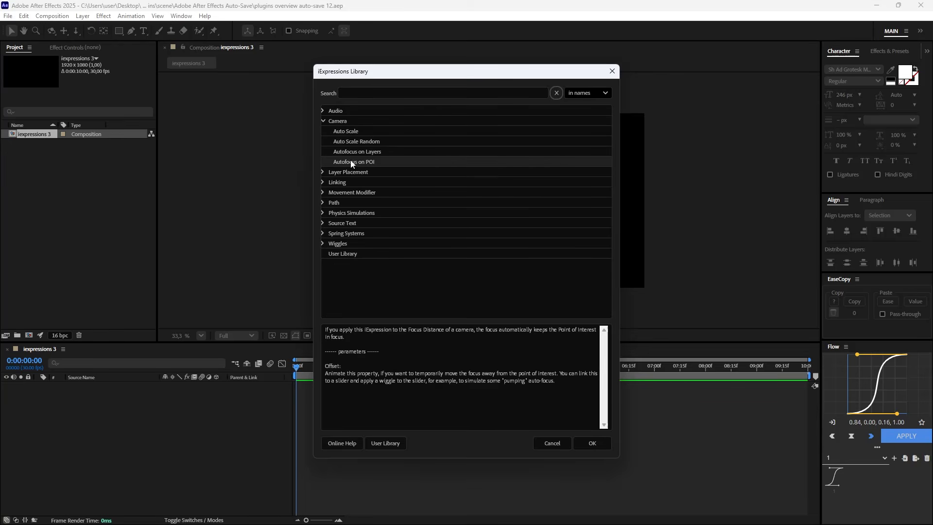
Look through the library's Source Text and Wiggles categories, close the library and try to load an expression from a property.
click(322, 120)
click(322, 181)
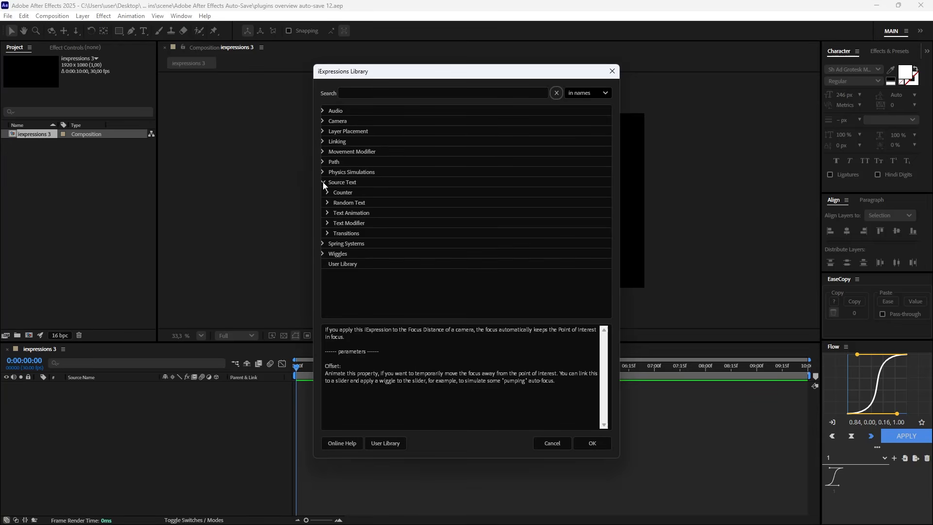
click(322, 182)
click(323, 202)
scroll(384, 270, down, 1)
click(324, 171)
click(563, 442)
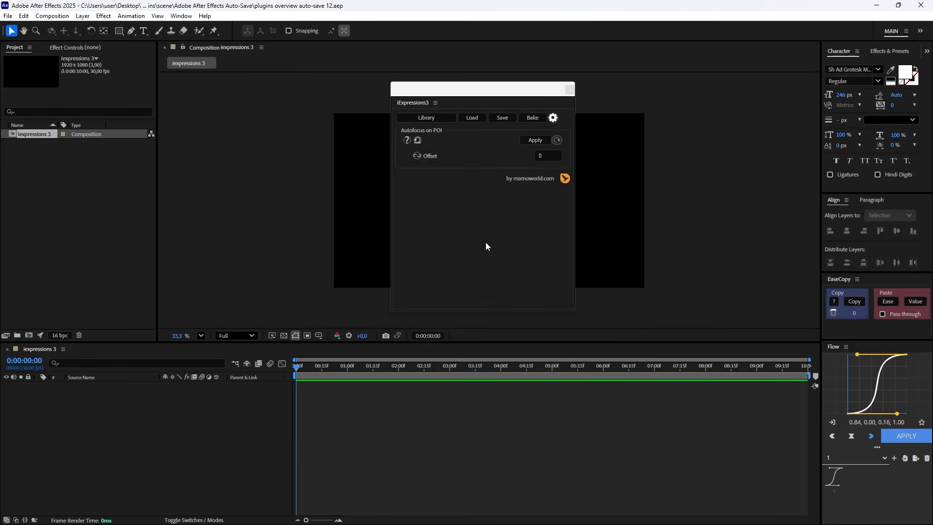
click(472, 119)
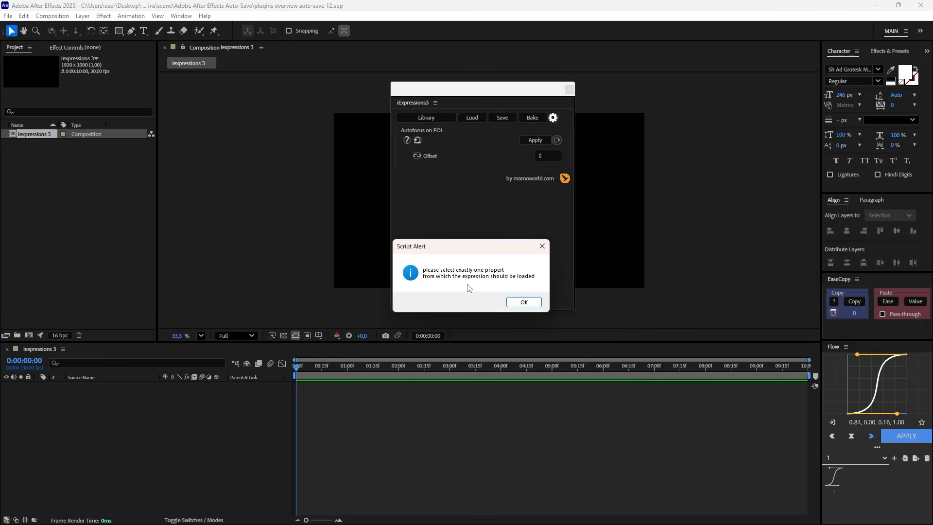
click(524, 302)
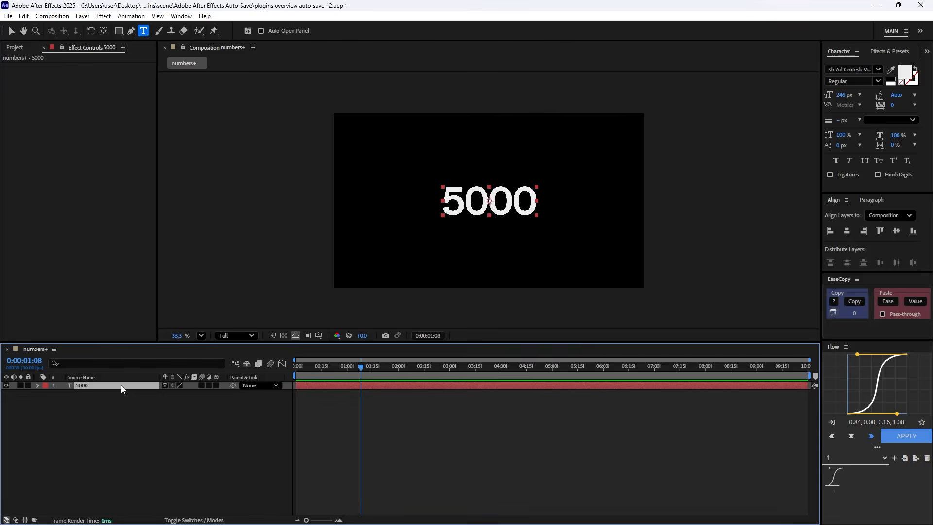
Apply the Numbers+_v1.0 preset to the 5000 text layer and return the playhead to the start.
key(ctrl+space)
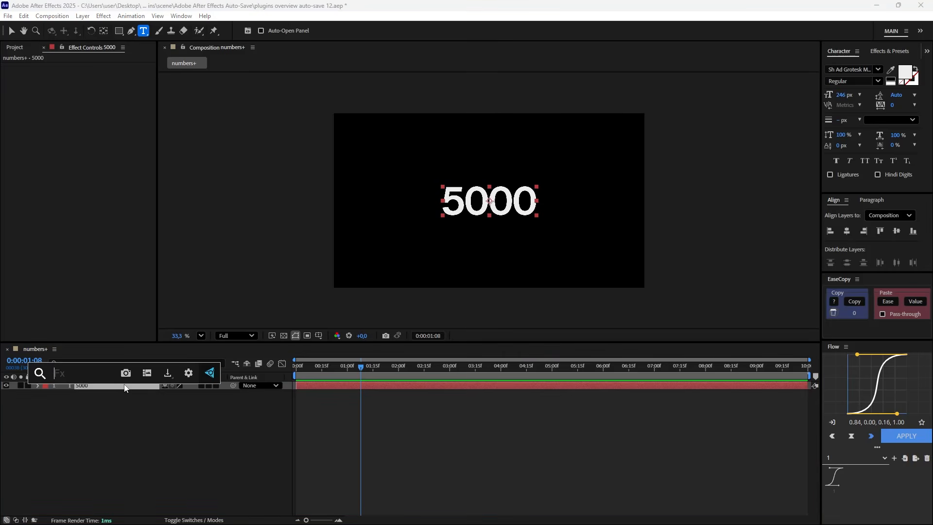
text(numbers)
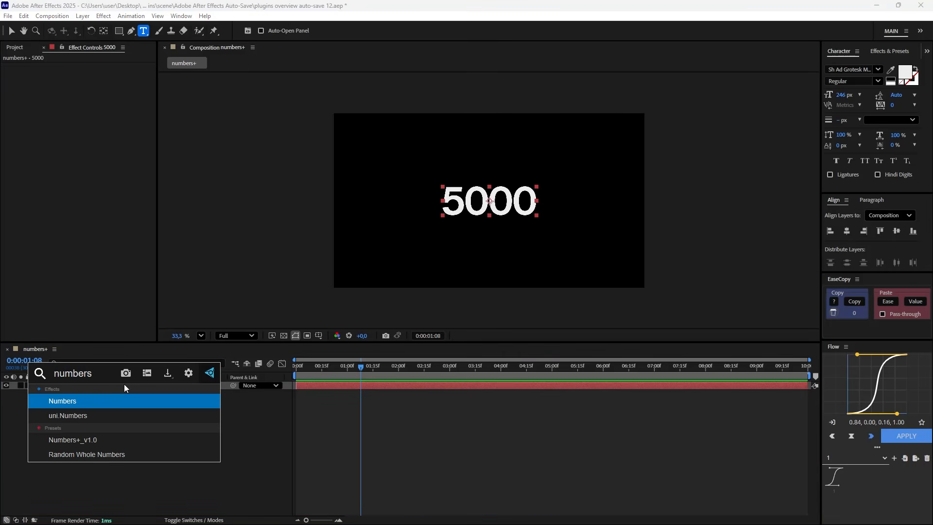
click(114, 440)
drag(361, 368, 260, 368)
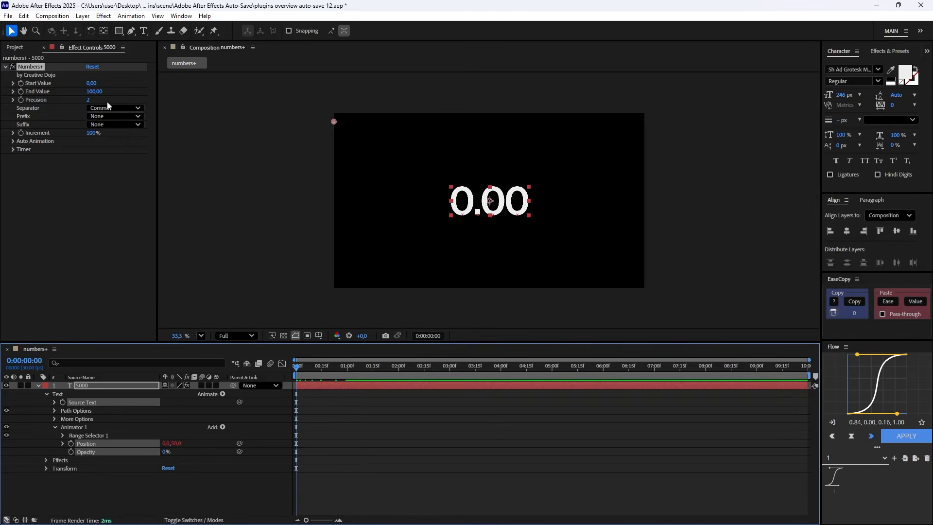
Set the Numbers+ Precision to 0 and the End Value to 5000.
click(87, 101)
text(0)
click(107, 246)
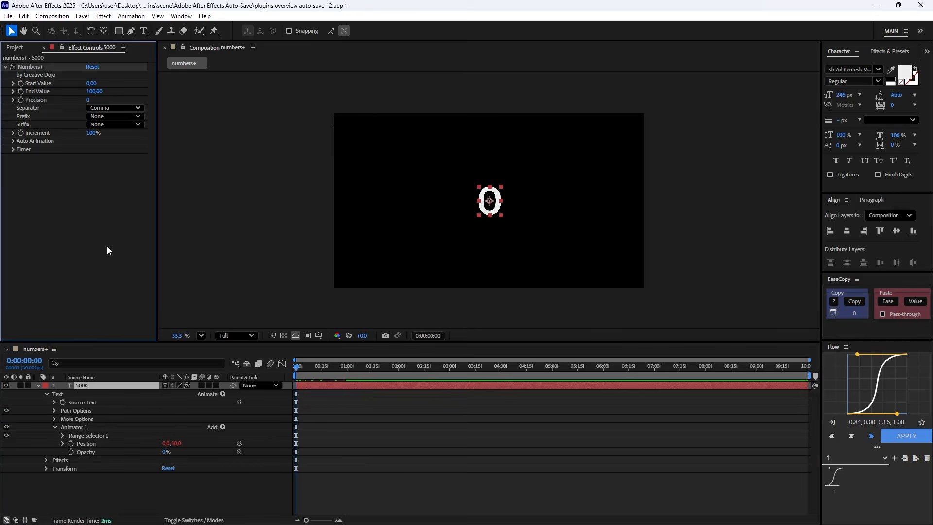
click(94, 91)
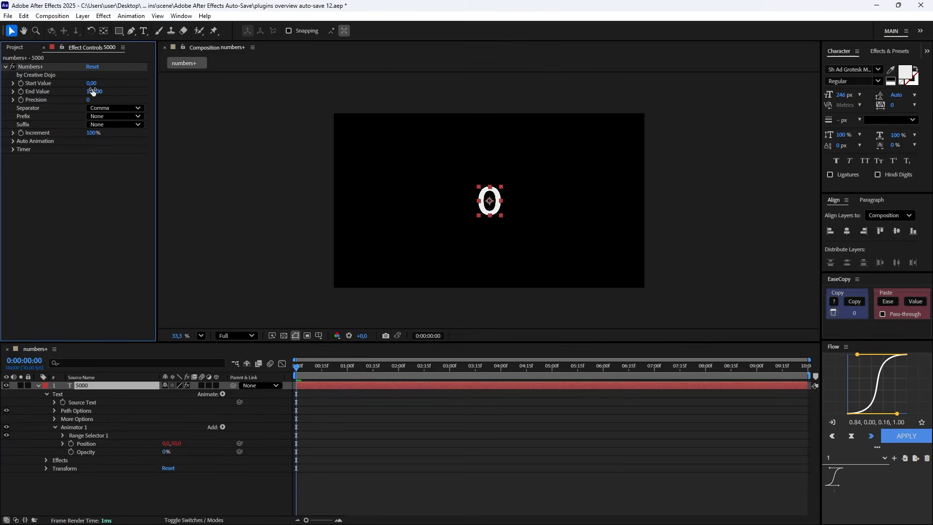
text(500)
click(70, 196)
Deselect the text layer and preview the number count-up from the start.
click(273, 438)
click(312, 366)
drag(312, 367, 240, 342)
key(space)
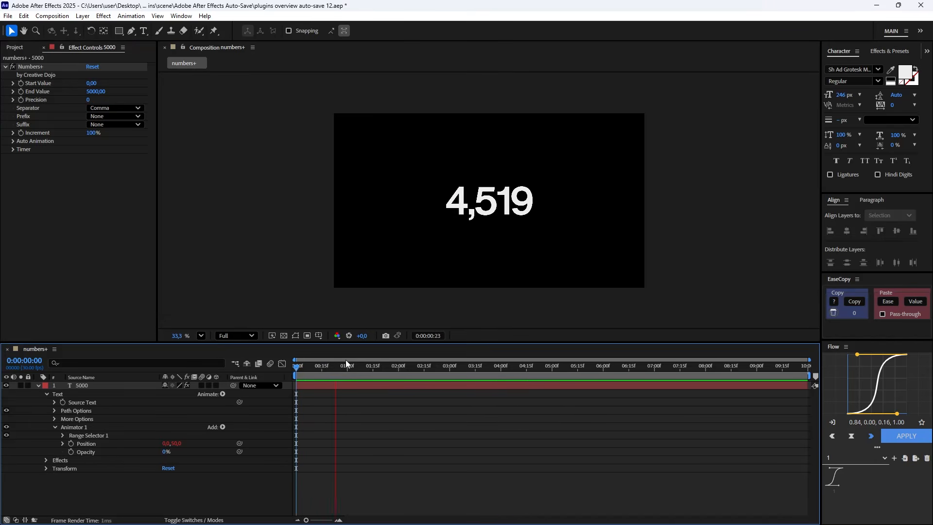
key(space)
Check the Numbers+ Separator options and set the Prefix to USD.
click(108, 108)
click(66, 179)
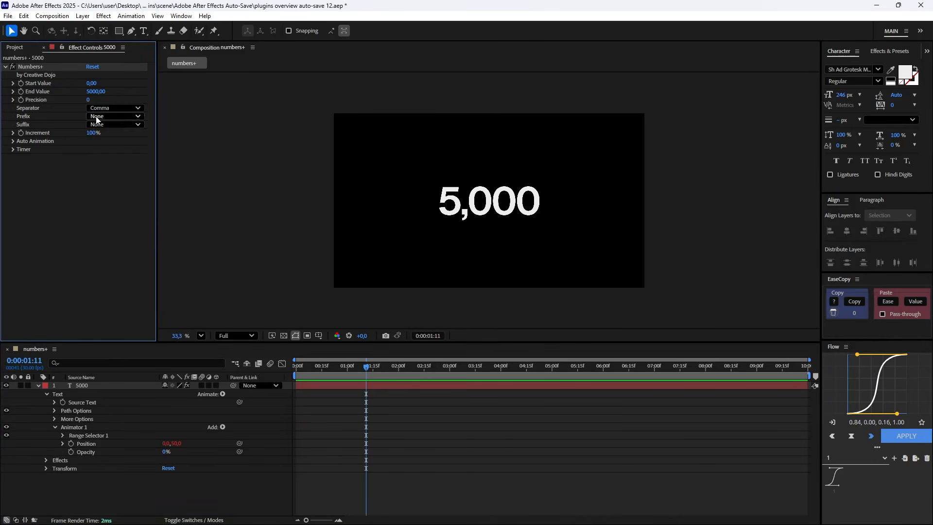
click(95, 118)
click(115, 145)
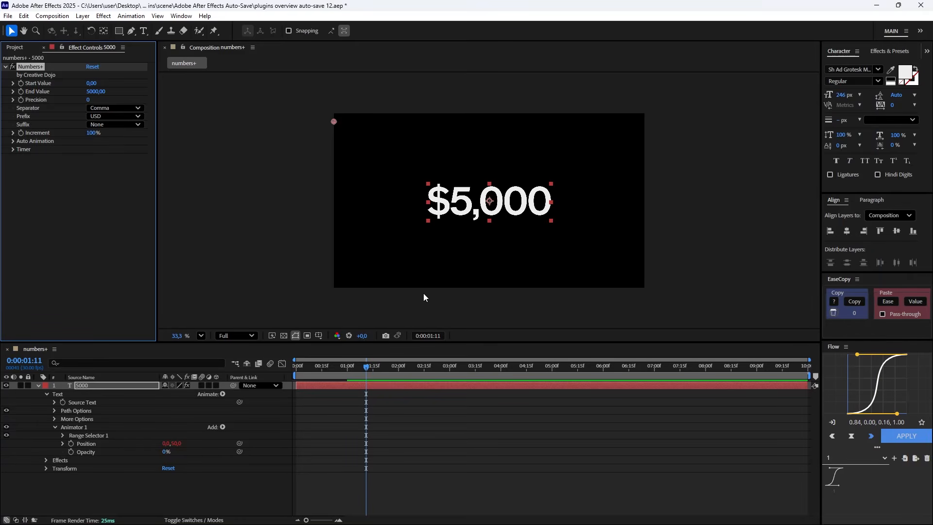
Set the Numbers+ auto-animation increment Duration to 2 seconds and preview the count-up from the start.
click(13, 140)
click(22, 150)
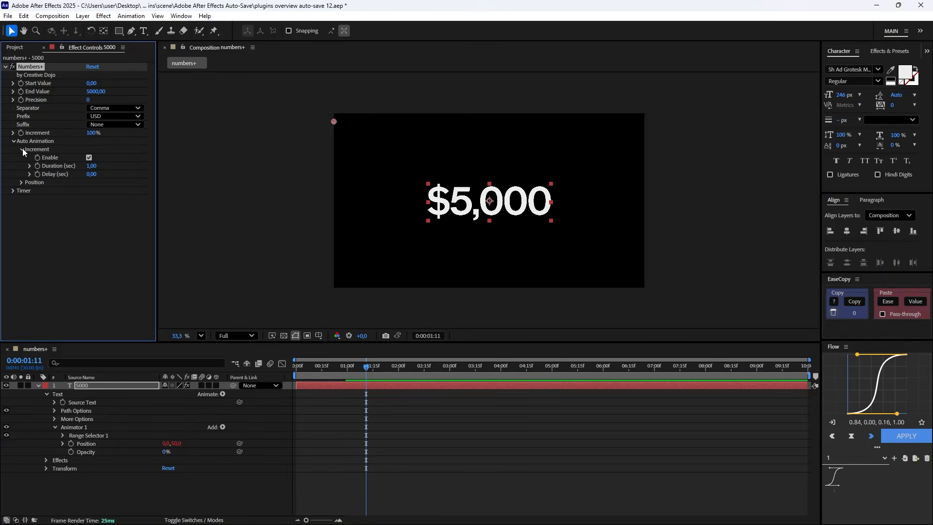
click(89, 158)
drag(366, 368, 288, 370)
key(space)
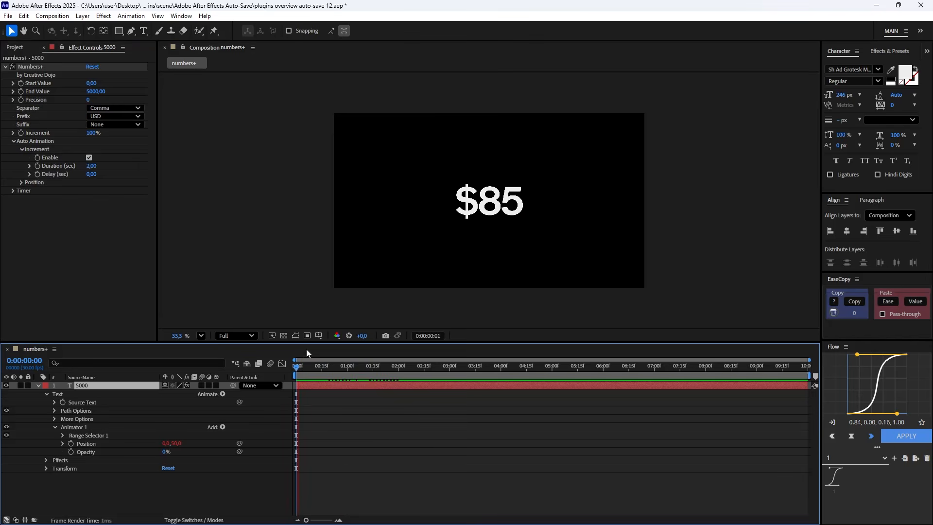
drag(348, 372, 415, 369)
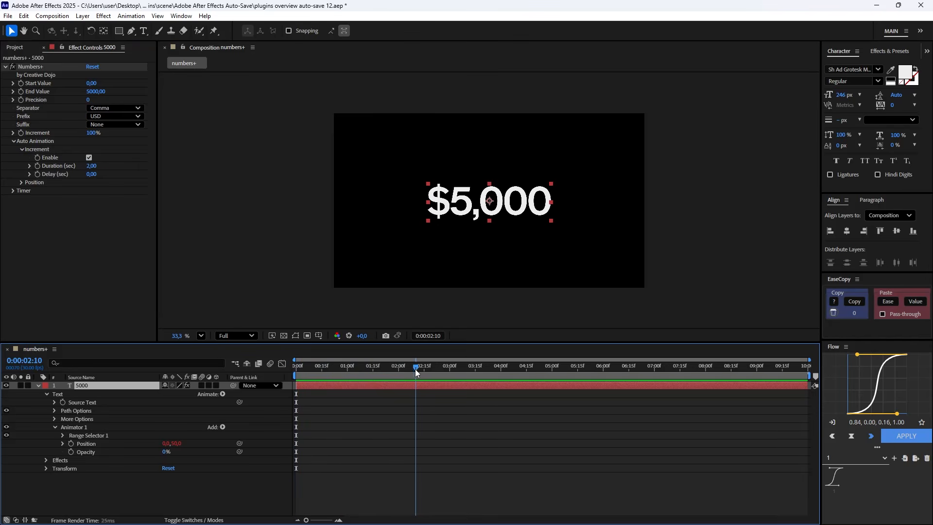
Expand the Numbers+ Timer settings and switch the timer on.
click(12, 190)
click(89, 199)
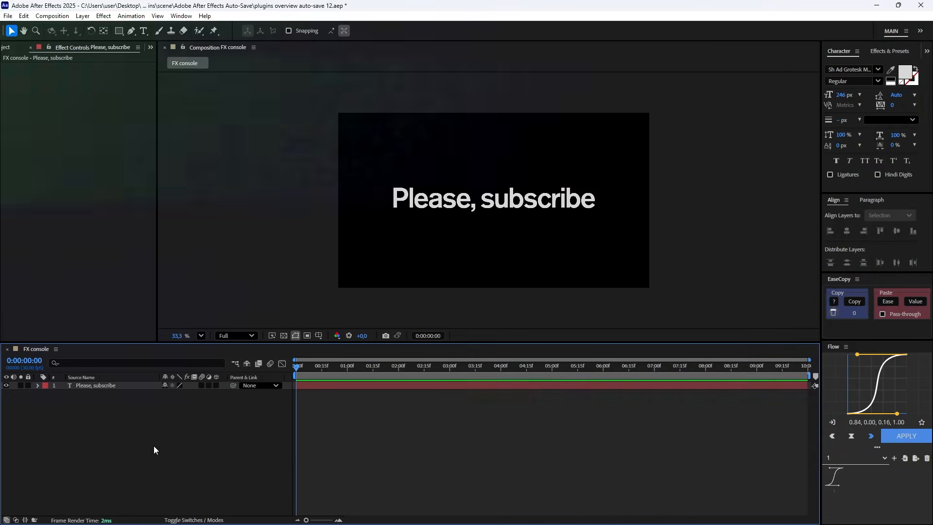
Find Deep Glow 2 through FX Console and apply it to the "Please, subscribe" text layer.
click(107, 386)
click(107, 386)
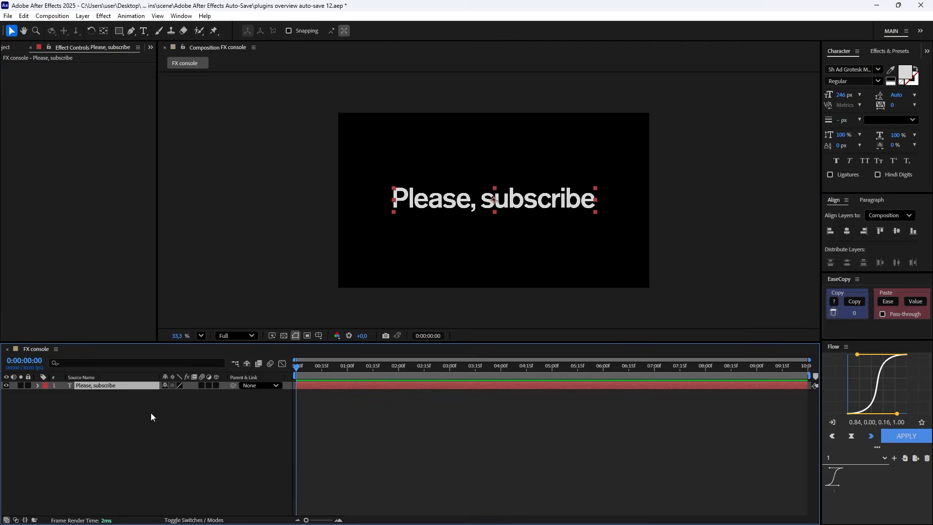
key(ctrl+space)
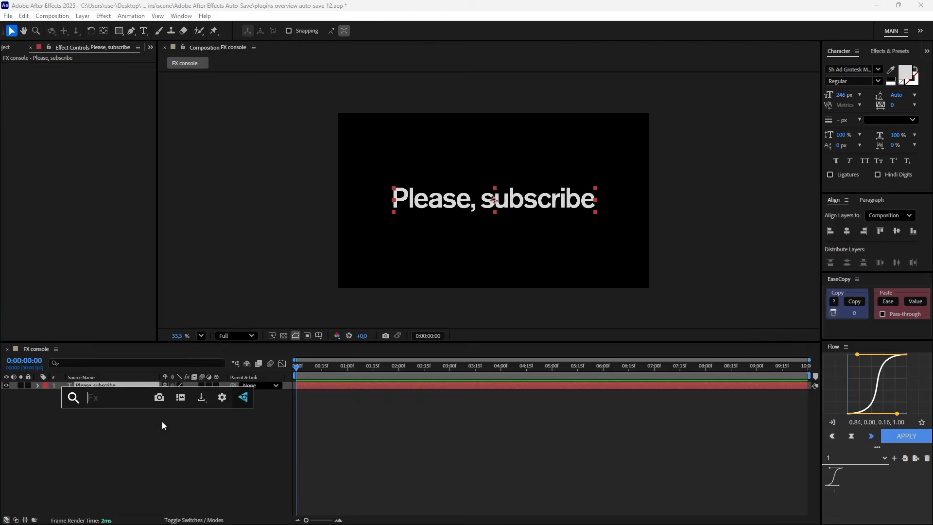
text(deep)
click(116, 427)
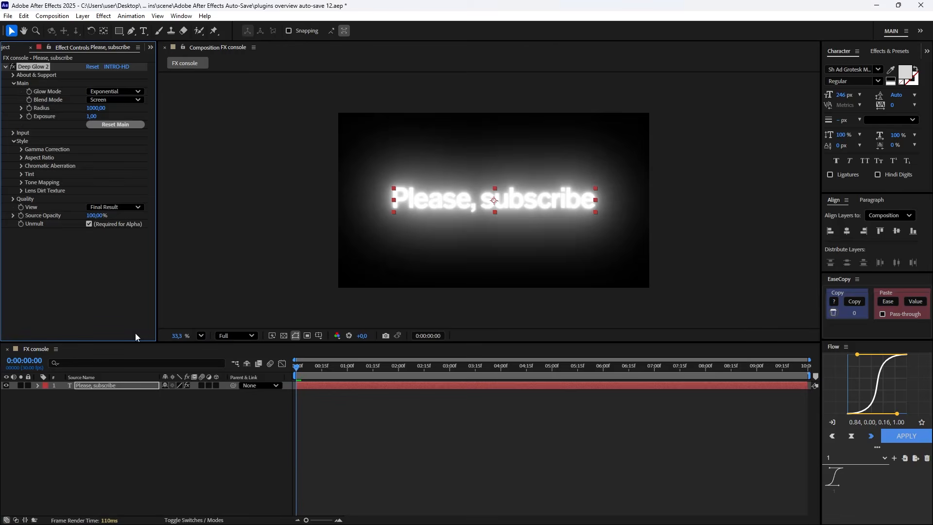
Set the Deep Glow 2 Radius to 200, try an Exposure of 0,1 and reduce it to 0,03.
click(96, 108)
text(200)
key(Return)
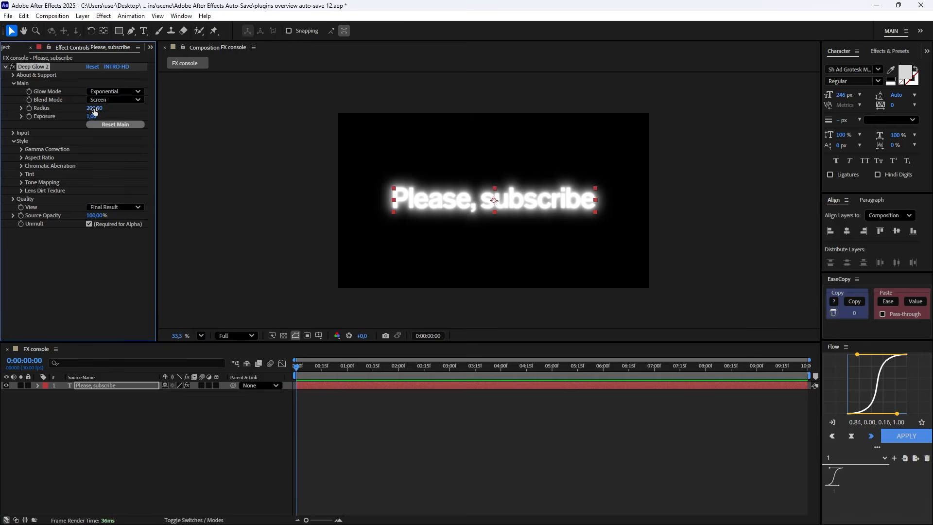
text(0,1)
key(Return)
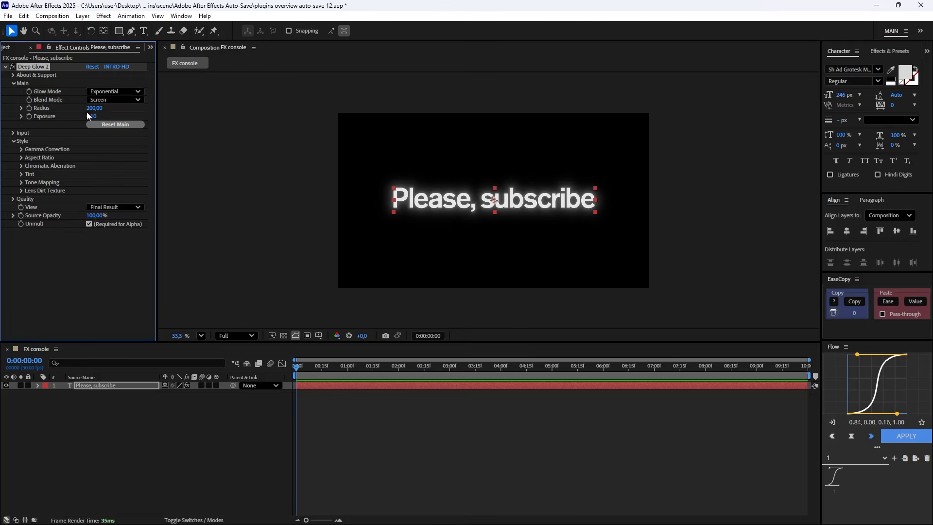
text(0,03)
key(Return)
click(93, 427)
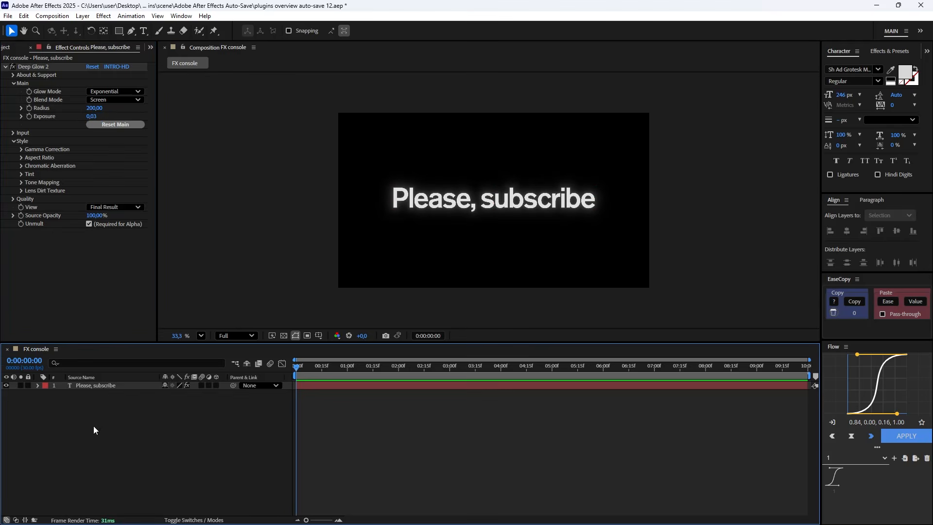
Reselect the "Please, subscribe" text layer and bring up the FX Console search.
click(103, 386)
key(ctrl+space)
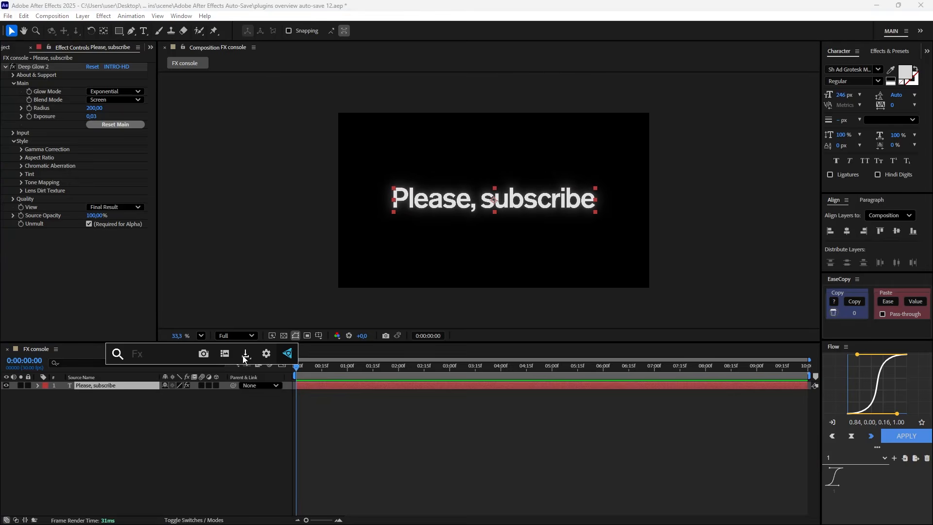